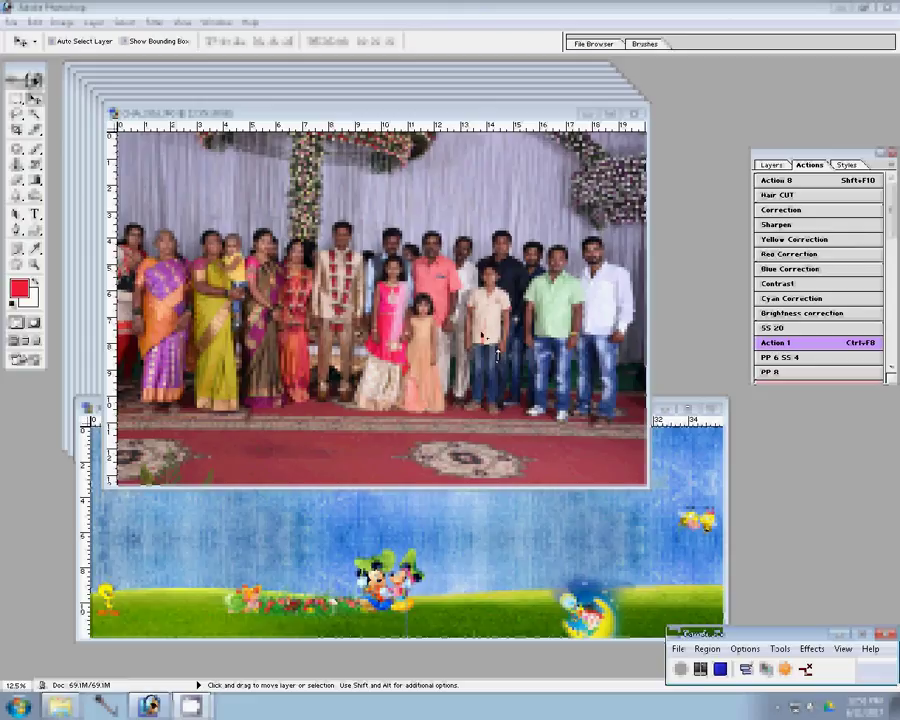
Resize the CHA_3316 group photo to 8.27 inches wide
key("ctrl+F8")
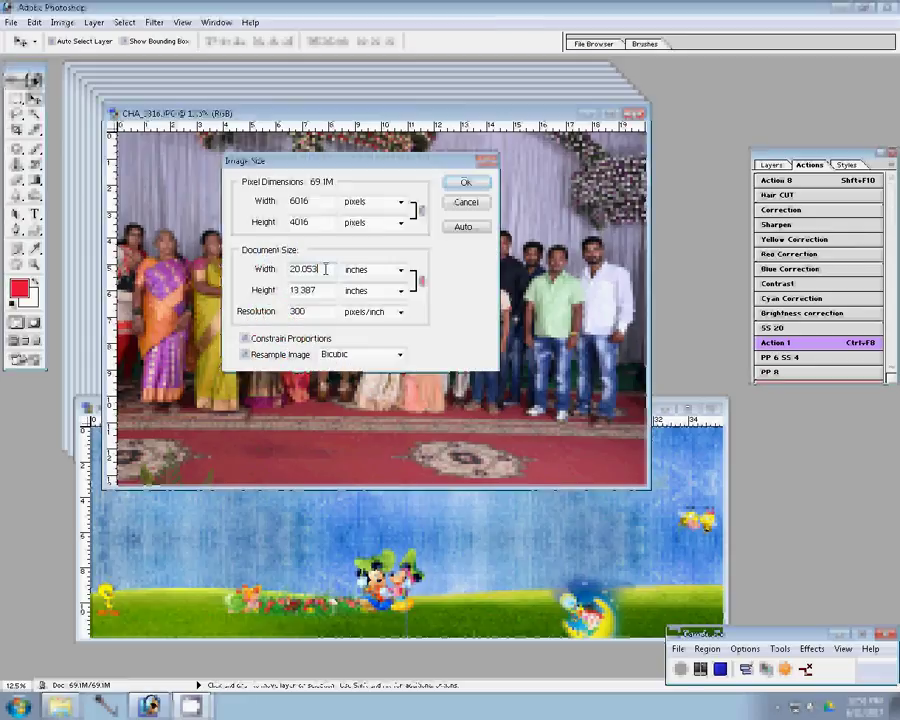
key("Return")
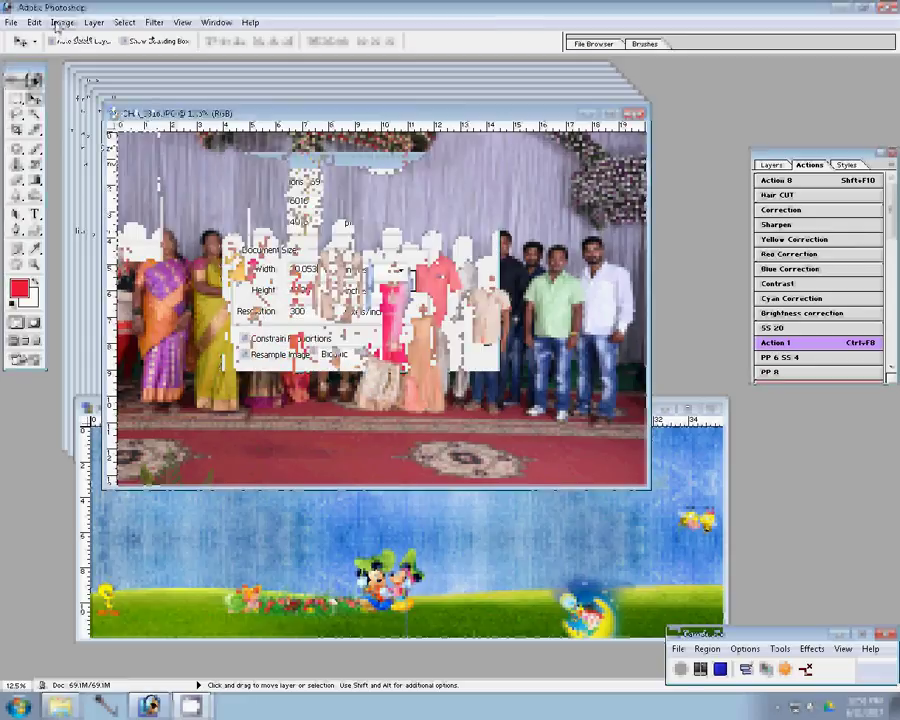
left_click(58, 24)
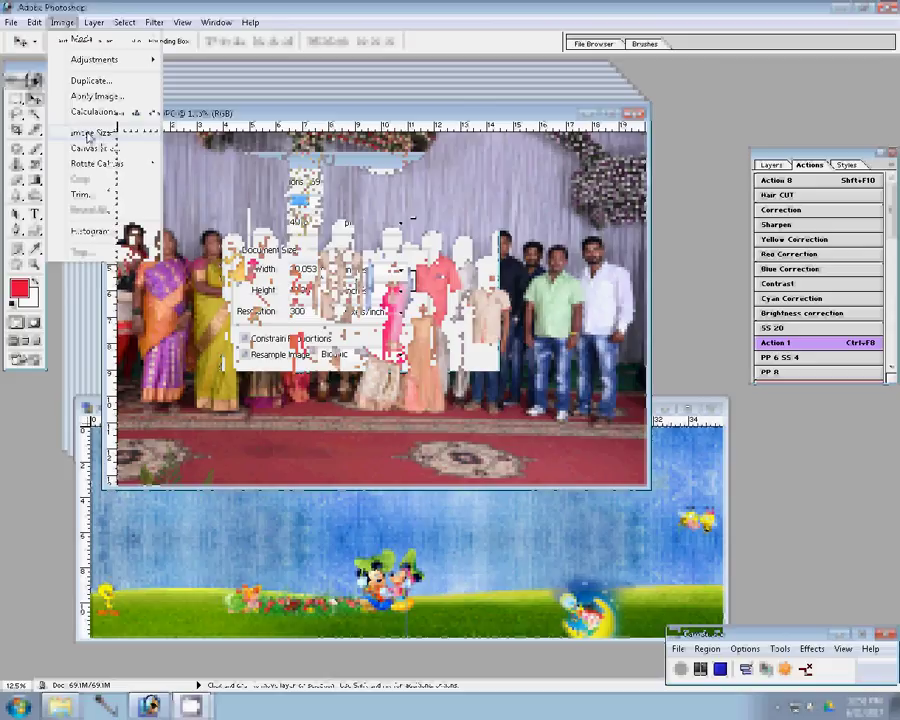
left_click(88, 133)
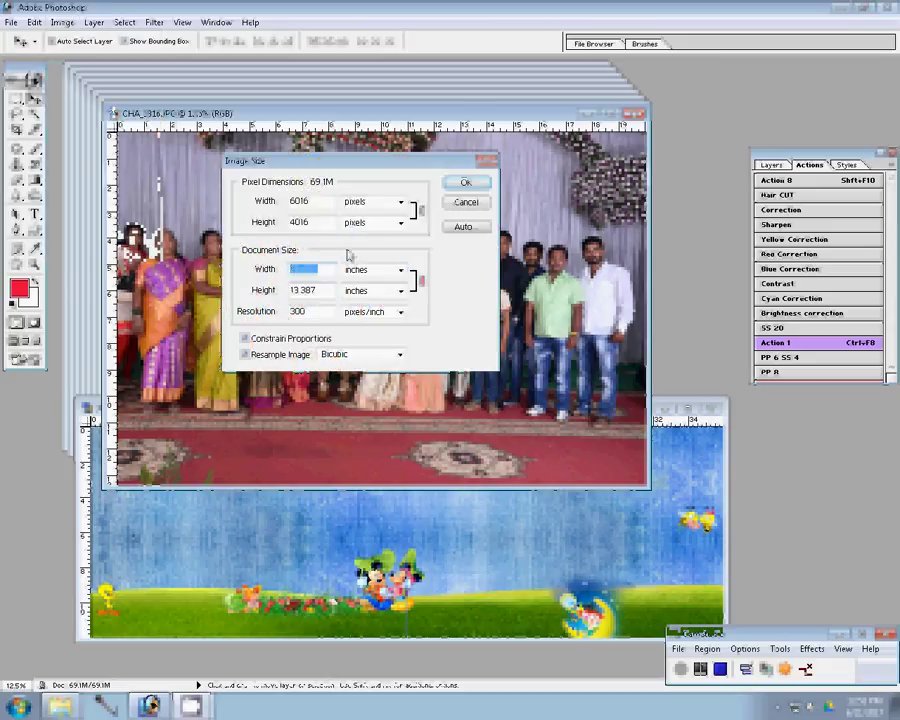
type("8.27")
key("Return")
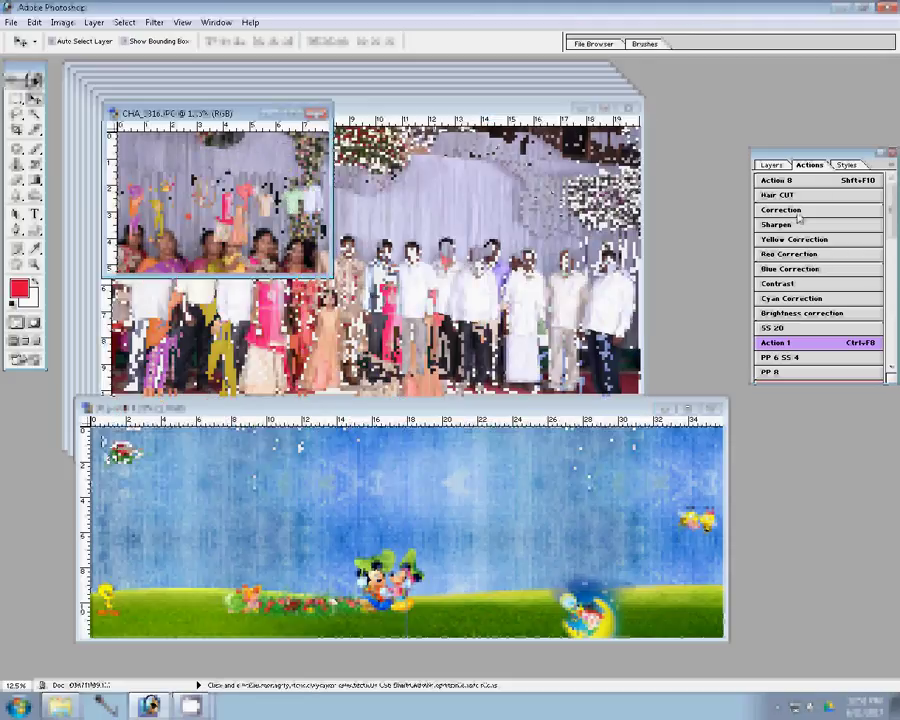
Place the resized photo at the album page's top right and close the source
left_click(560, 494)
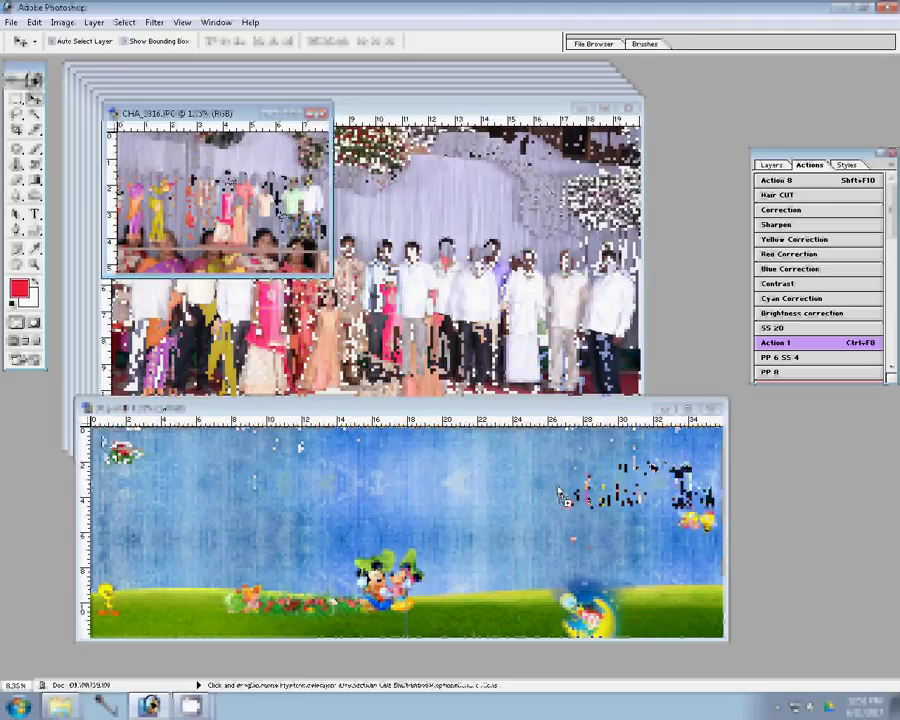
left_click_drag(560, 494, 645, 490)
left_click(320, 112)
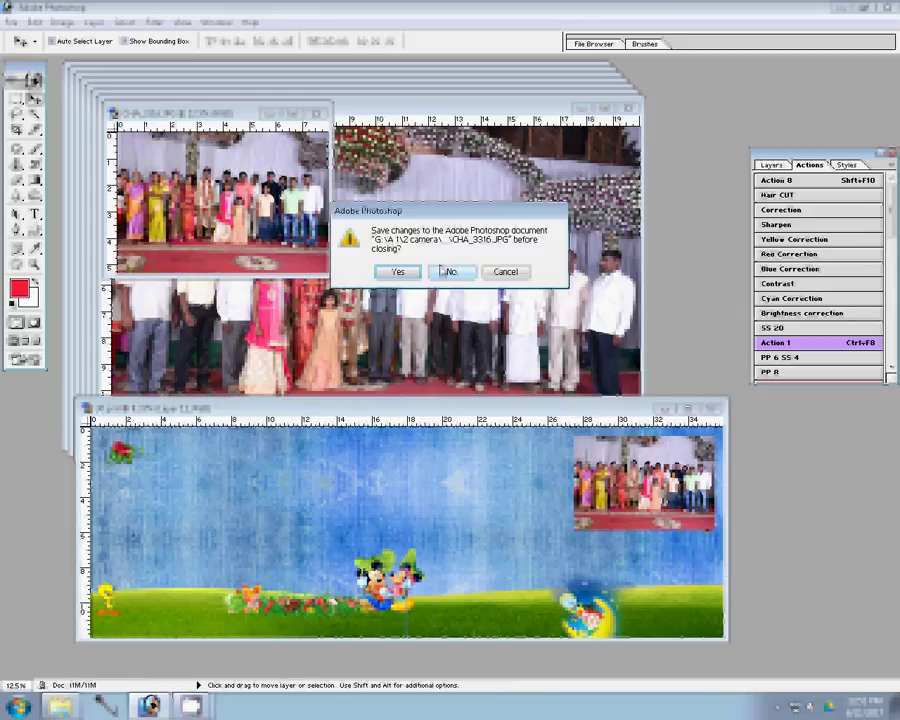
Close CHA_3316 unsaved, then resize CHA_3813 and place it left of the first photo
left_click(445, 271)
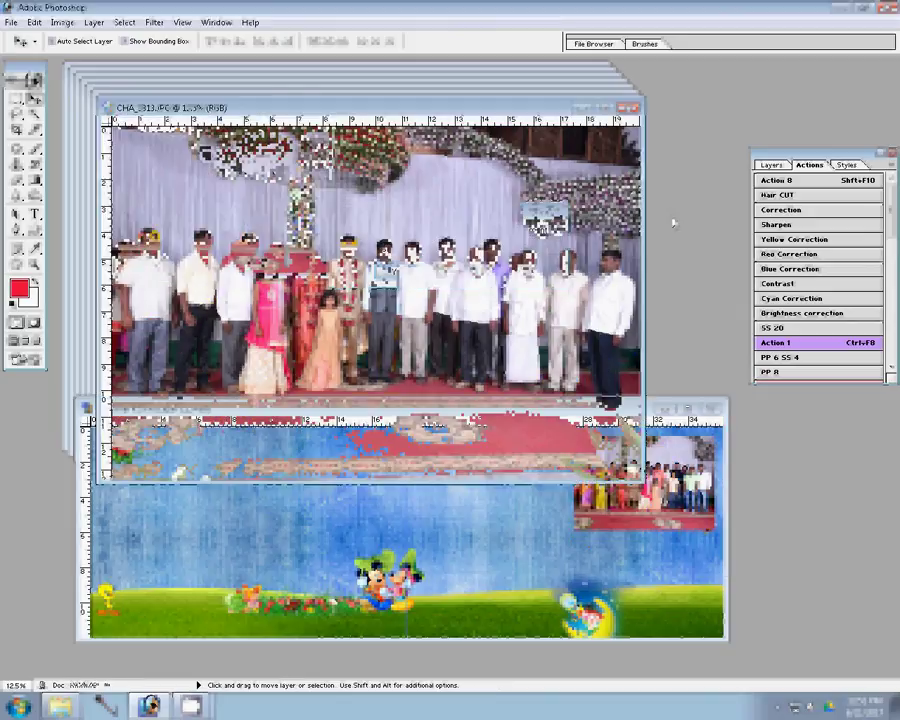
key("ctrl+alt+i")
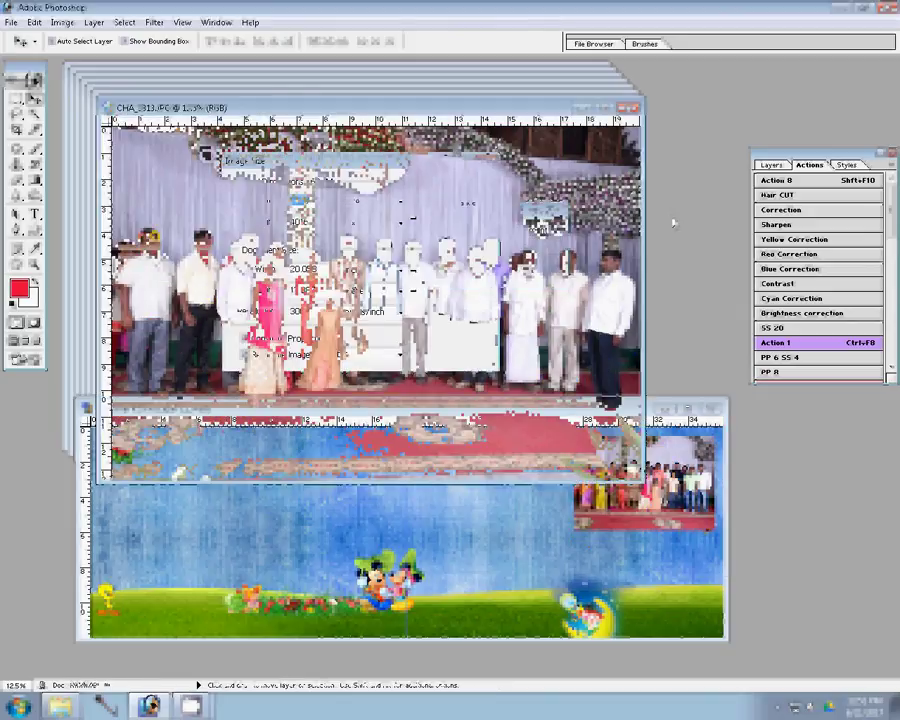
left_click(465, 182)
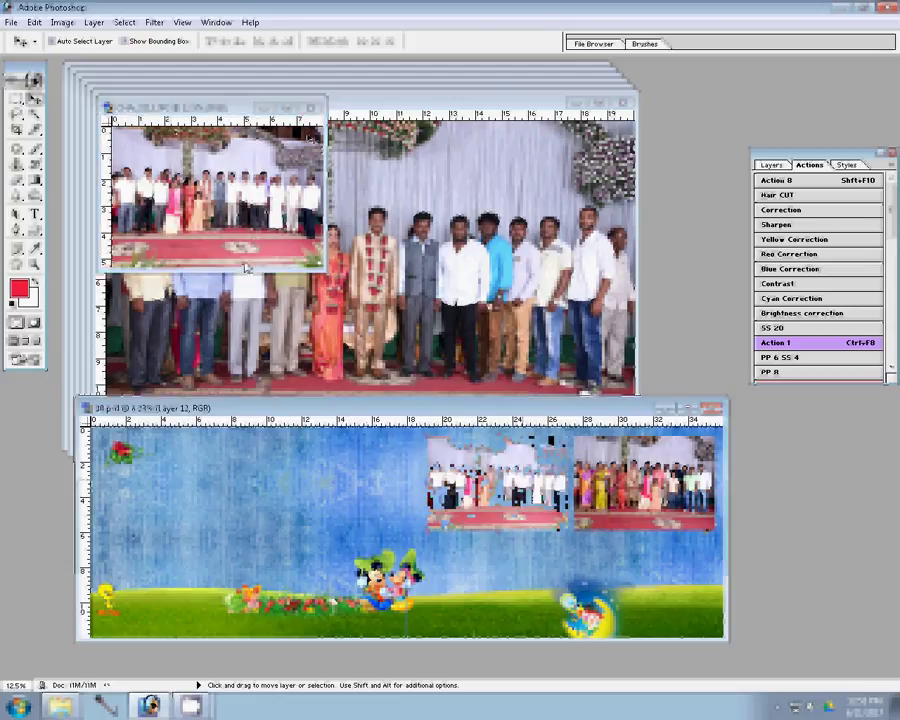
left_click(313, 107)
Resize CHA_3812, place it below the top-right photo, and close its source
key("n")
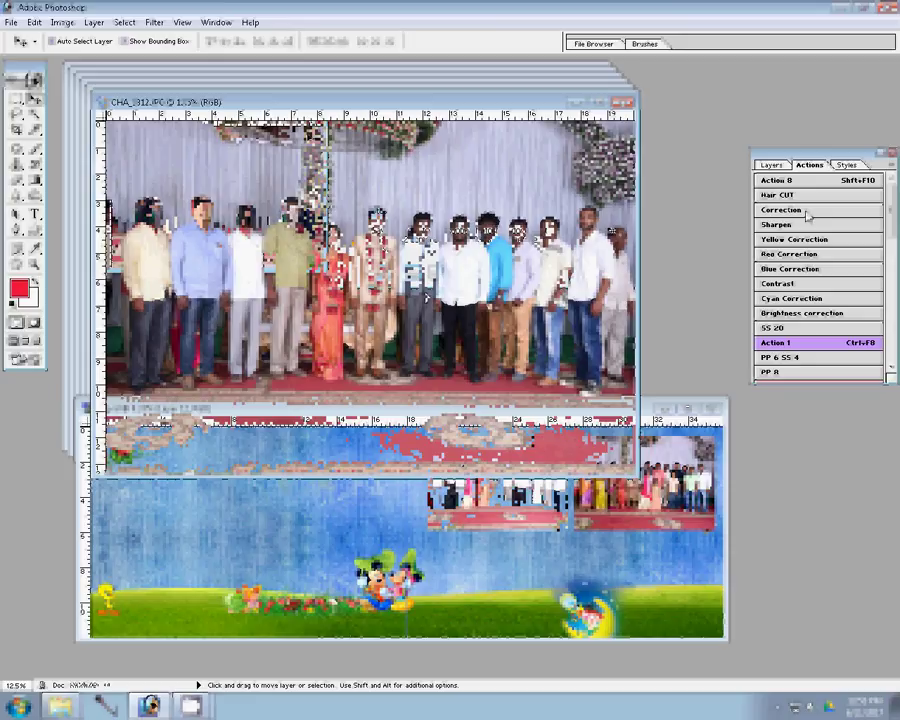
key("ctrl+F8")
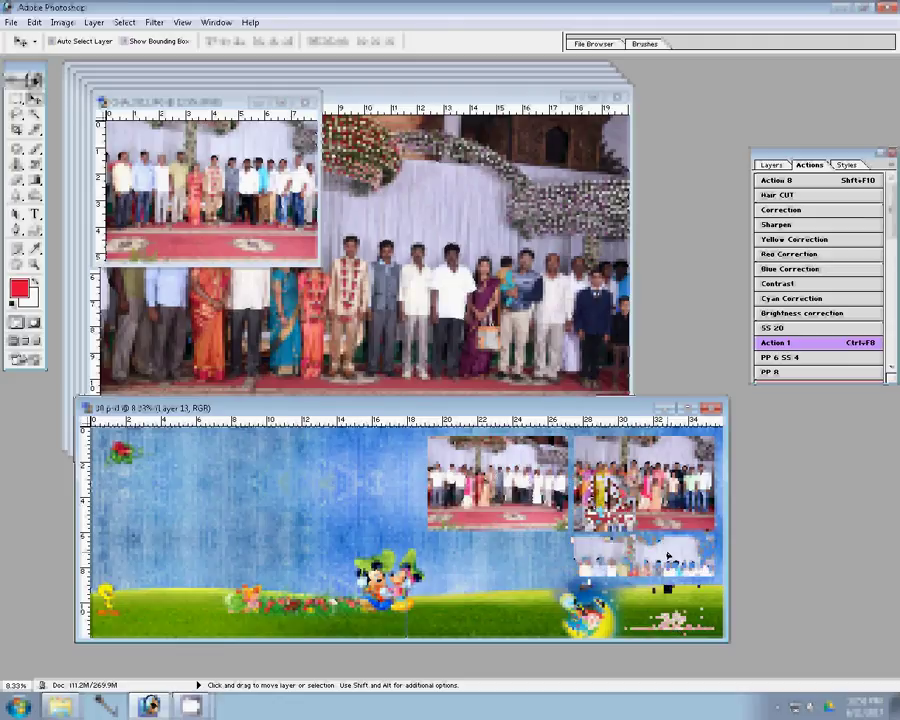
left_click(307, 103)
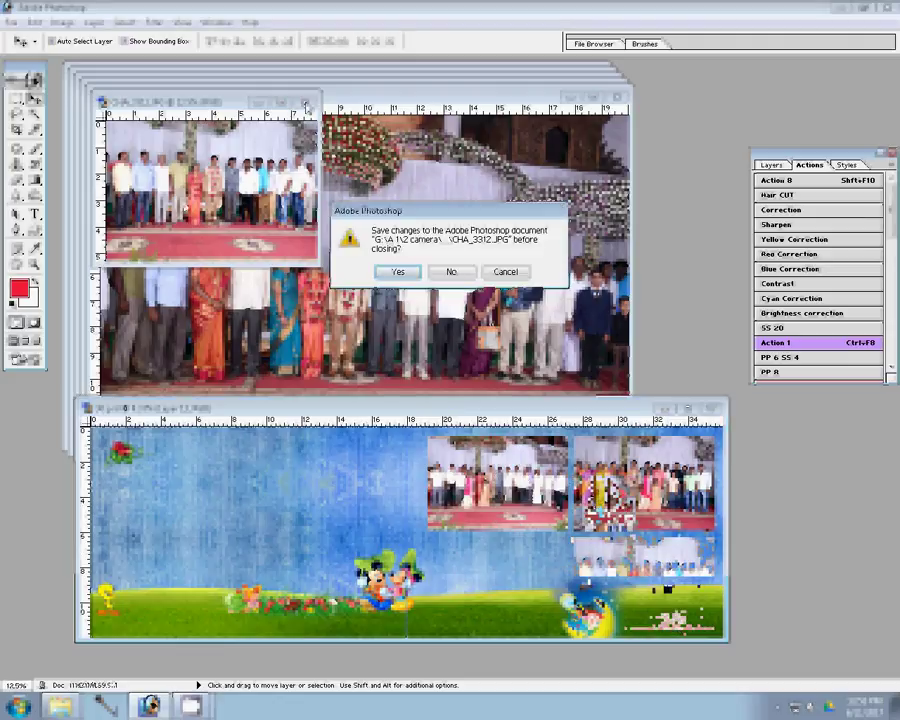
left_click(405, 272)
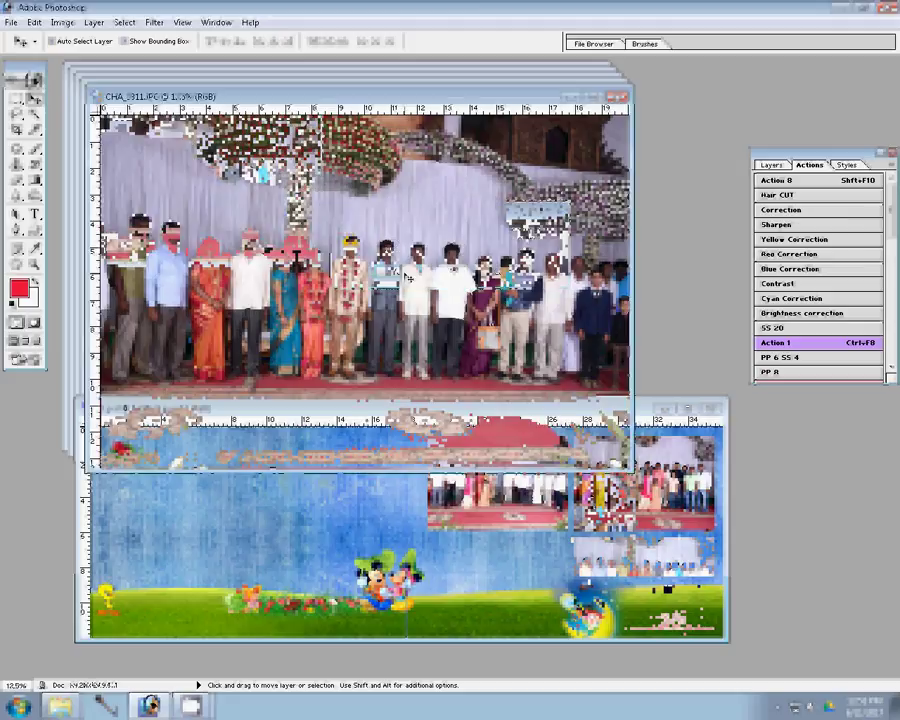
Resize CHA_3311 to 8 inches wide and close it after placing it in the lower-left grid slot
key("ctrl+alt+i")
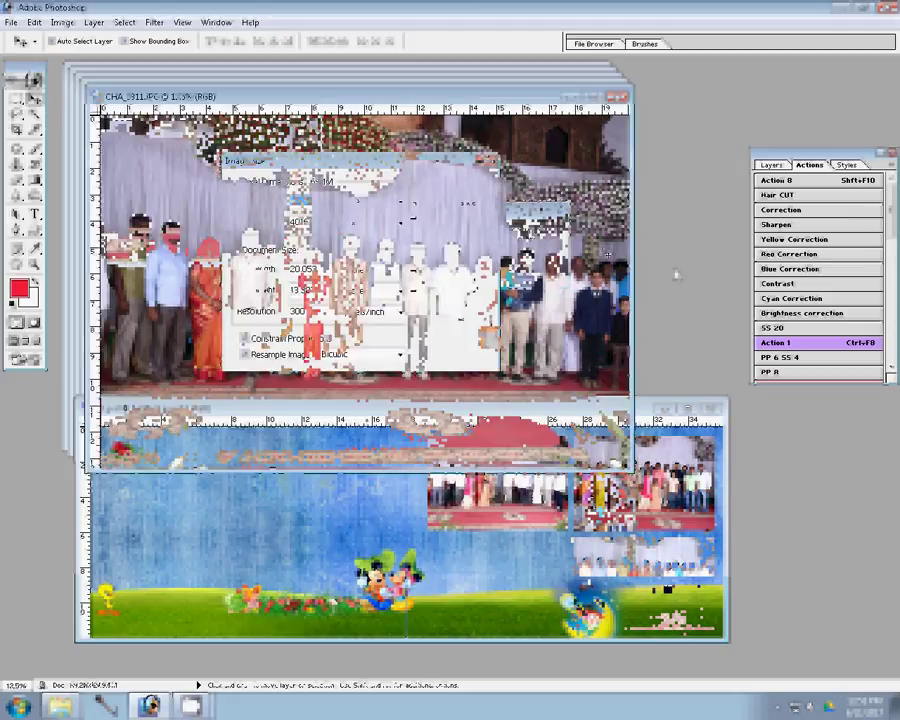
double_click(329, 268)
type("8")
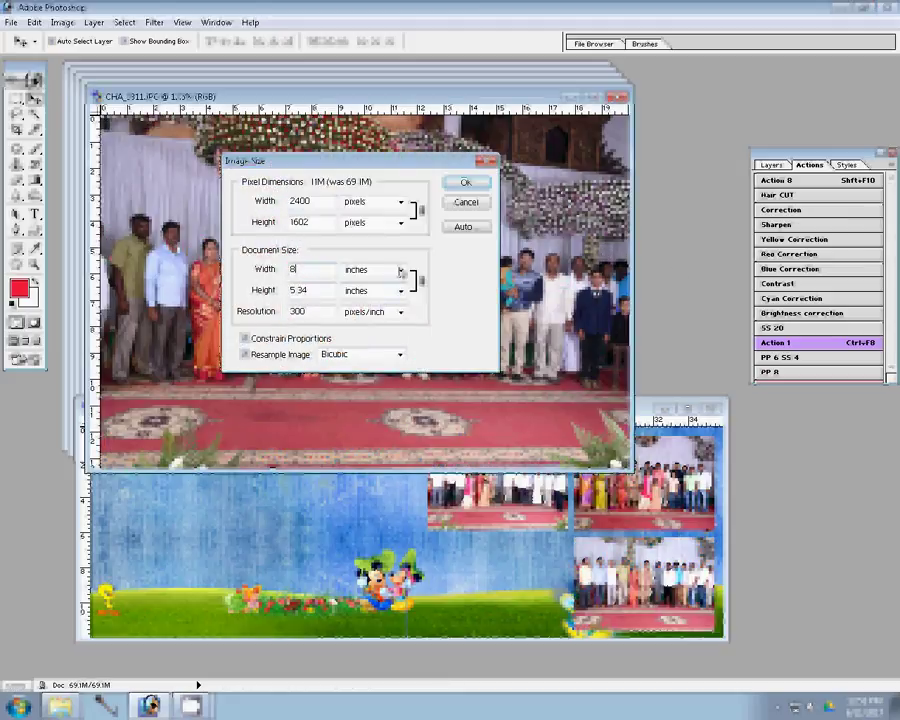
key("Return")
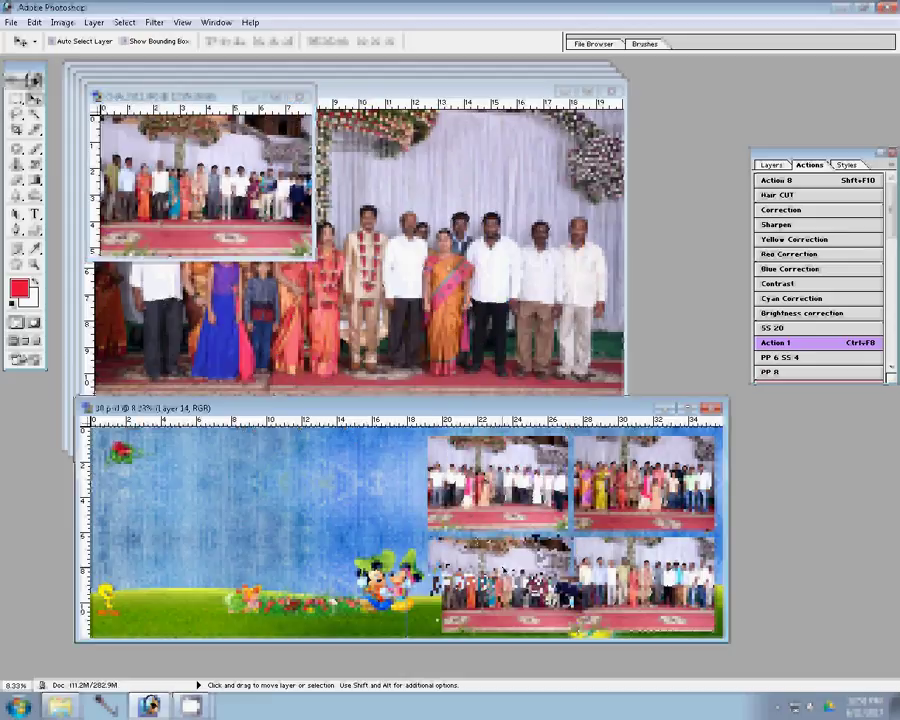
key("ctrl+w")
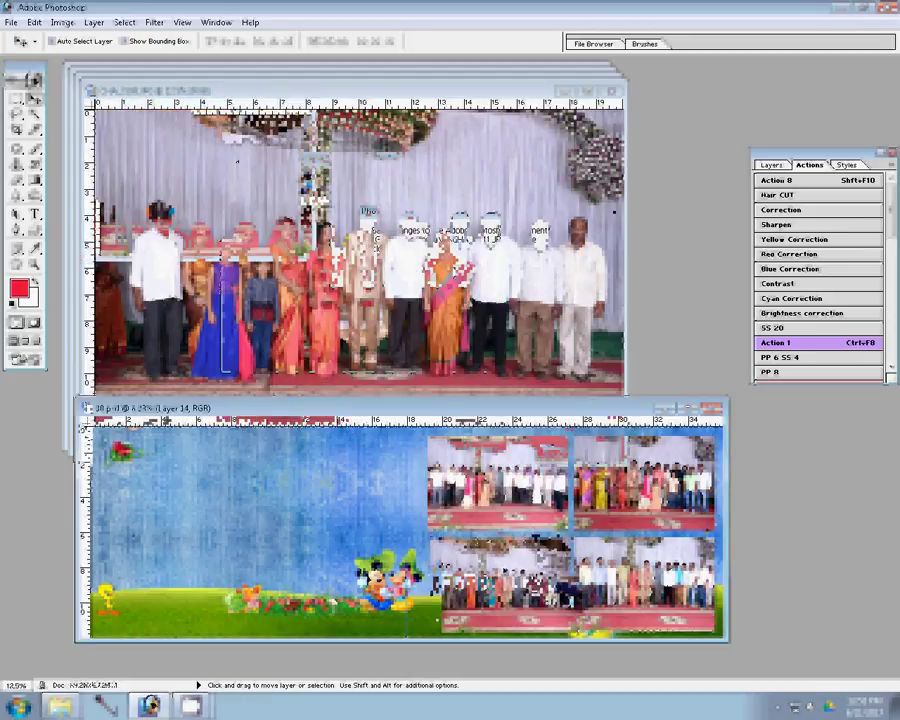
Resize CHA_3309 to 8 inches wide, place it left of the top row, and close it
key("ctrl+alt+i")
type("8")
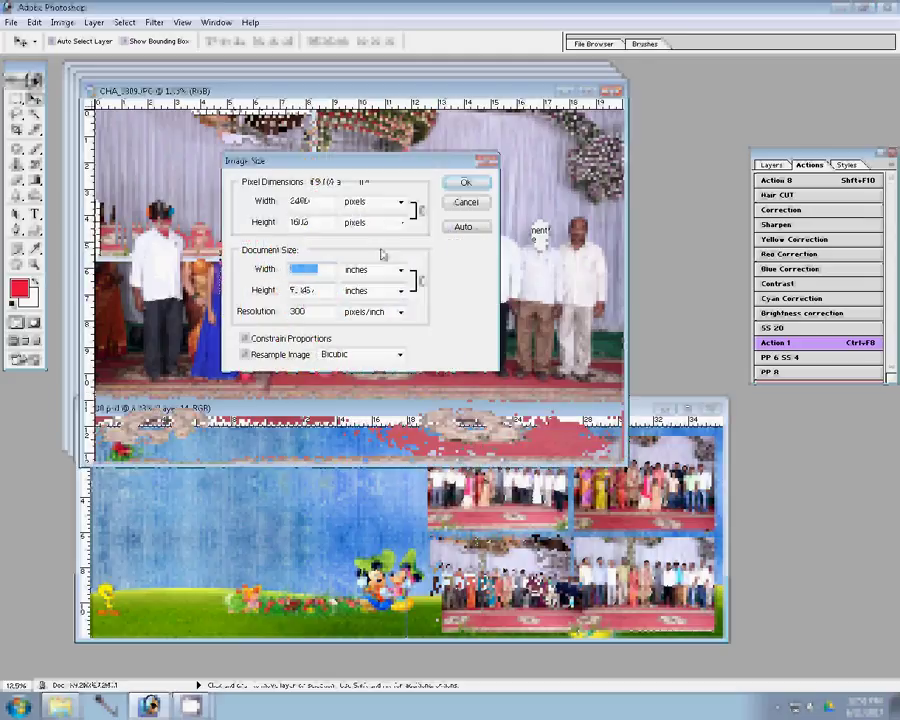
left_click(465, 182)
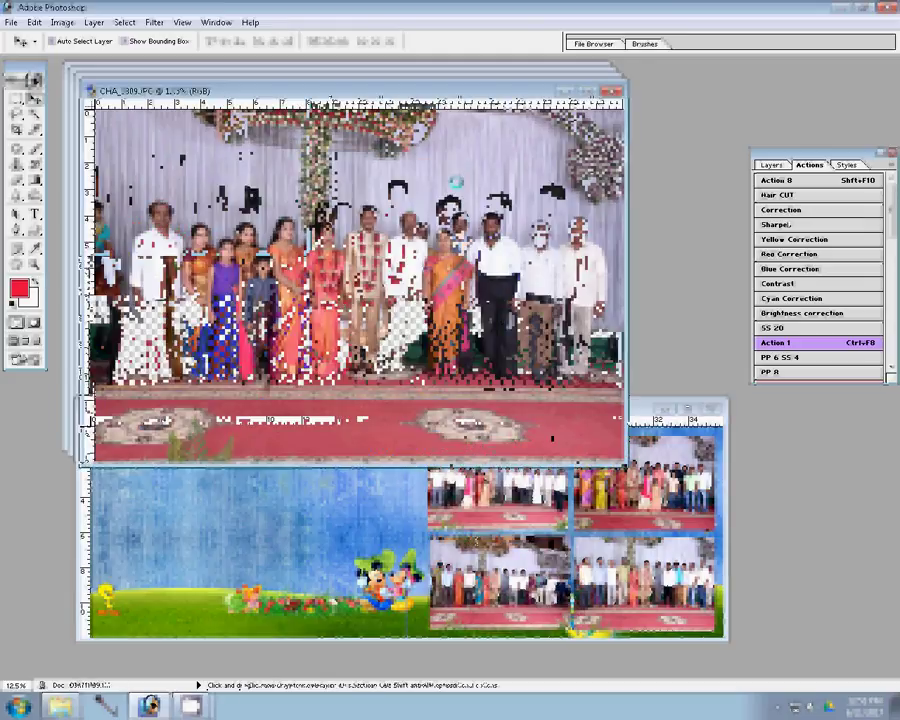
left_click_drag(212, 208, 375, 490)
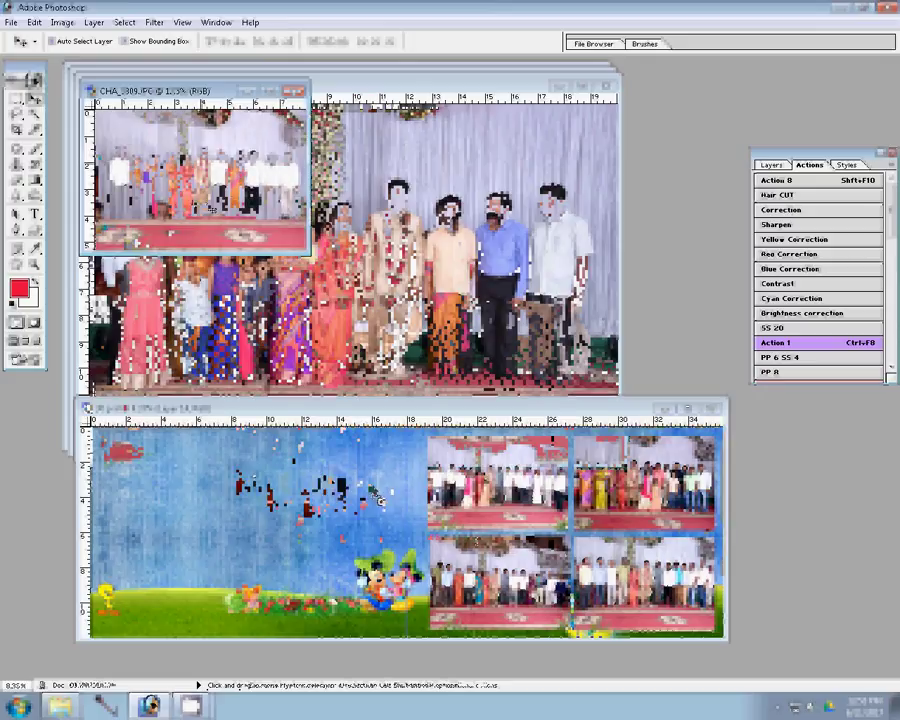
left_click_drag(330, 478, 326, 480)
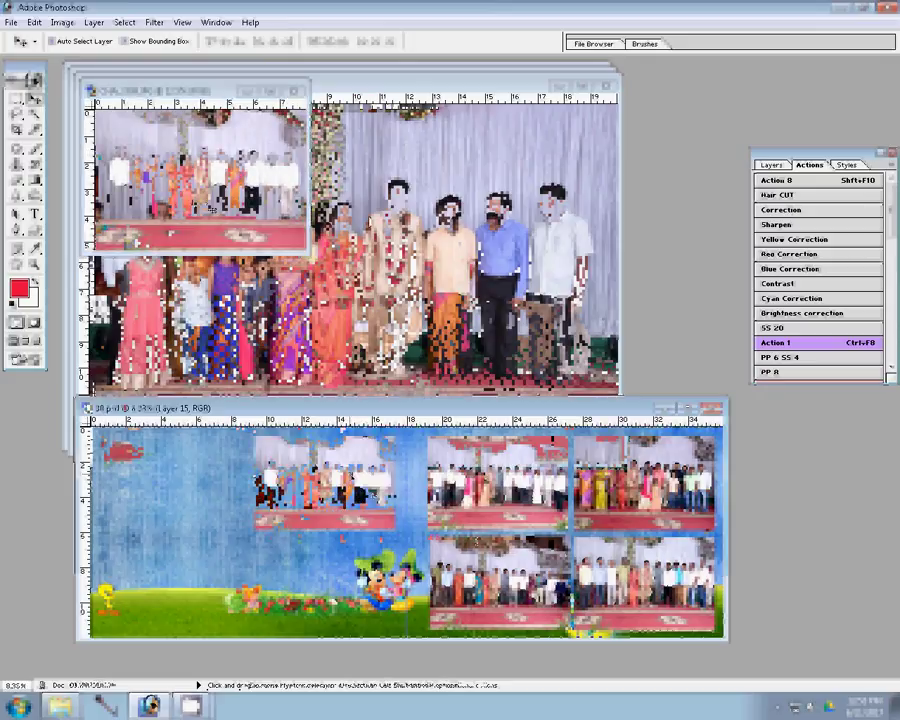
key("ctrl+w")
Discard CHA_3309 changes, resize CHA_3308 to 8 inches, and place it bottom-left
key("n")
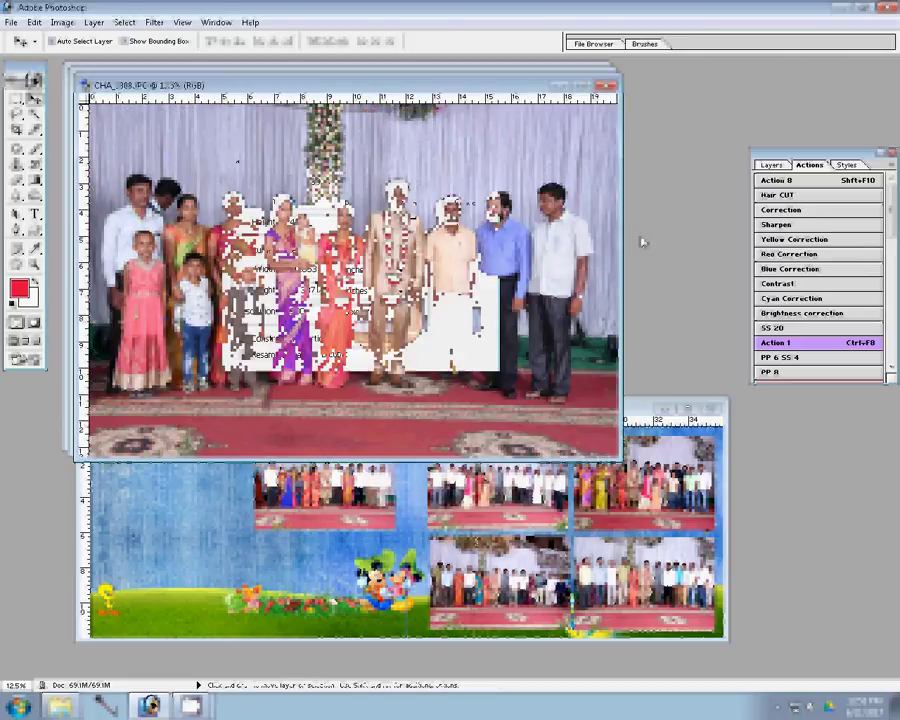
key("ctrl+alt+i")
type("8")
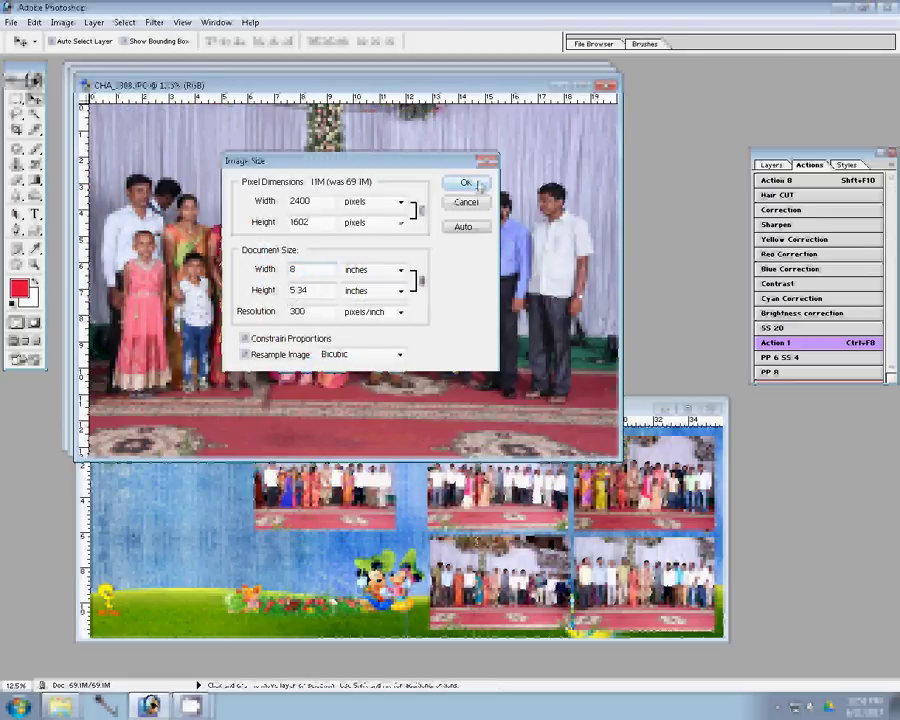
left_click(478, 186)
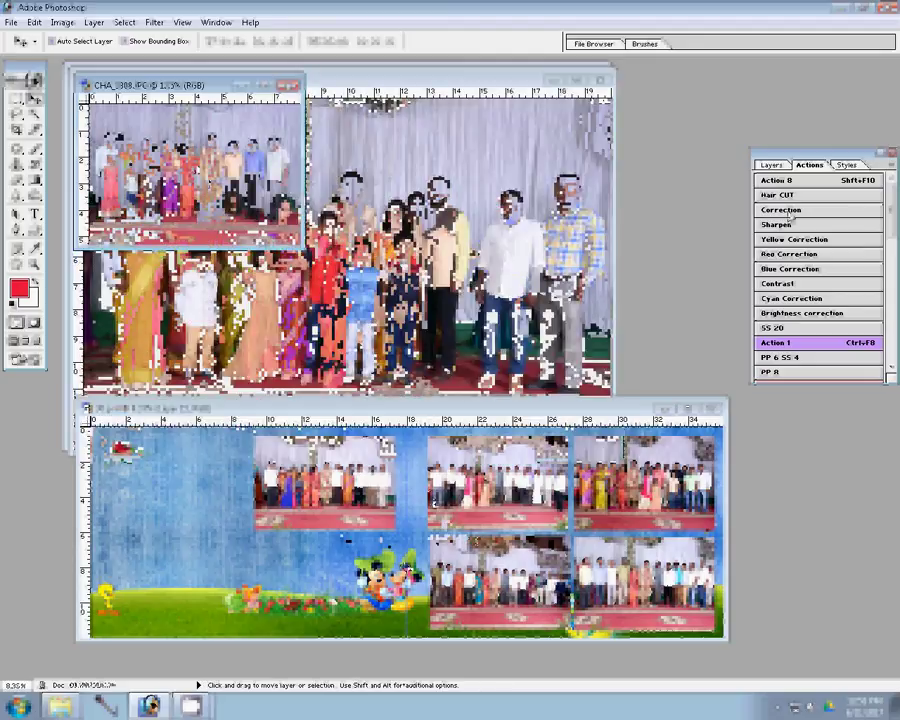
left_click_drag(416, 517, 342, 536)
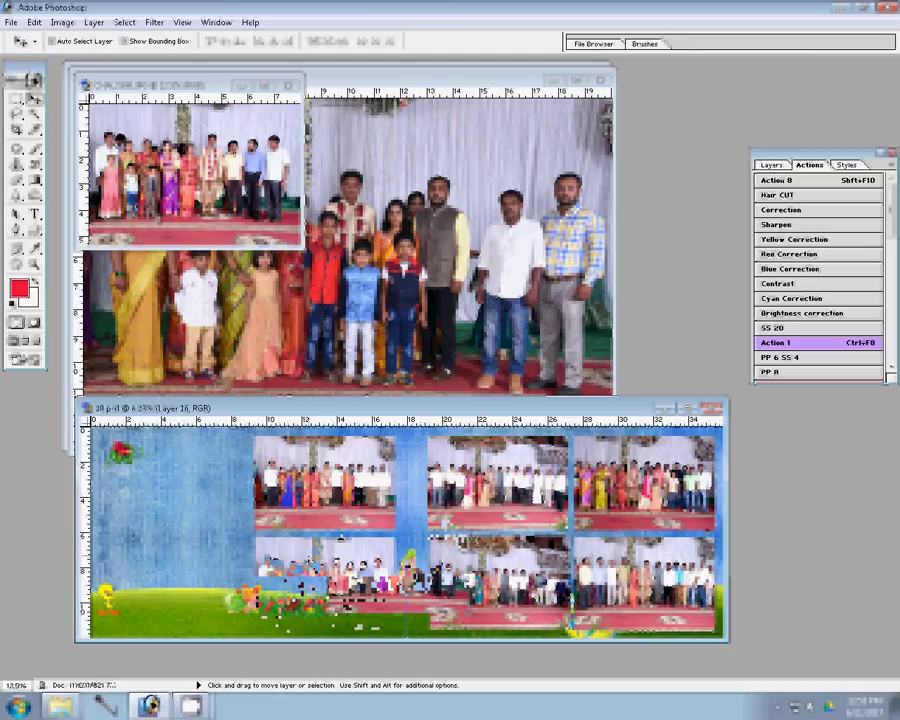
left_click(291, 87)
Discard CHA_3308 changes, resize CHA_3306, and close it without saving
key("n")
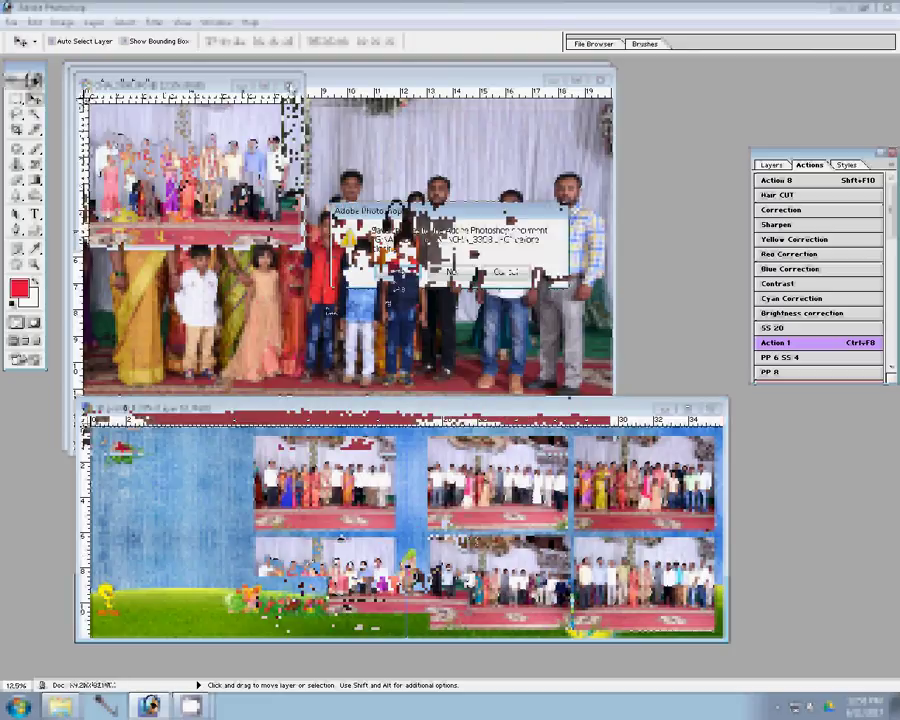
key("ctrl+F8")
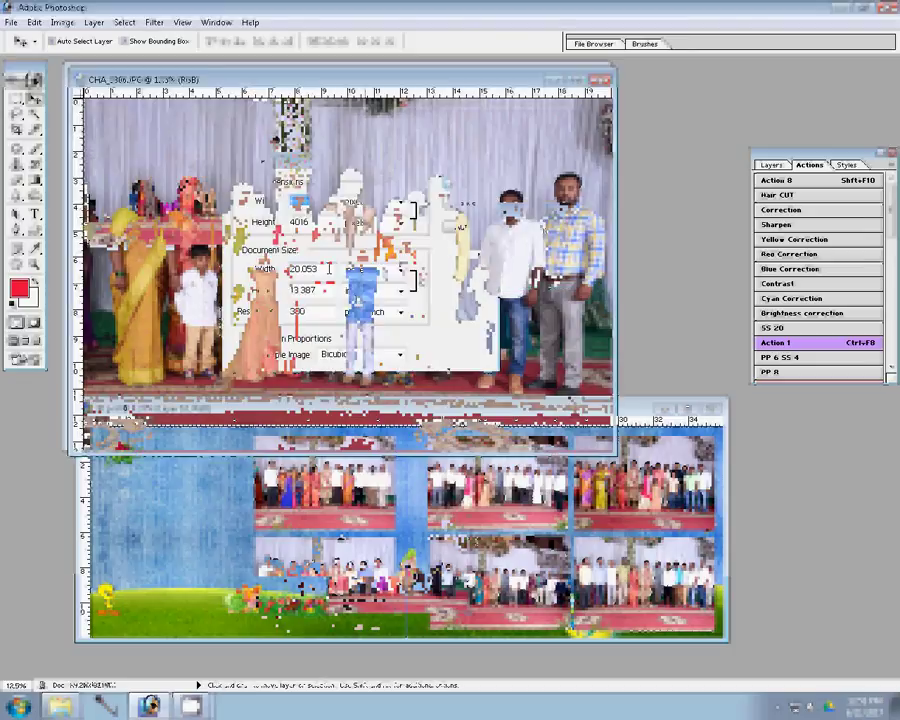
left_click(465, 183)
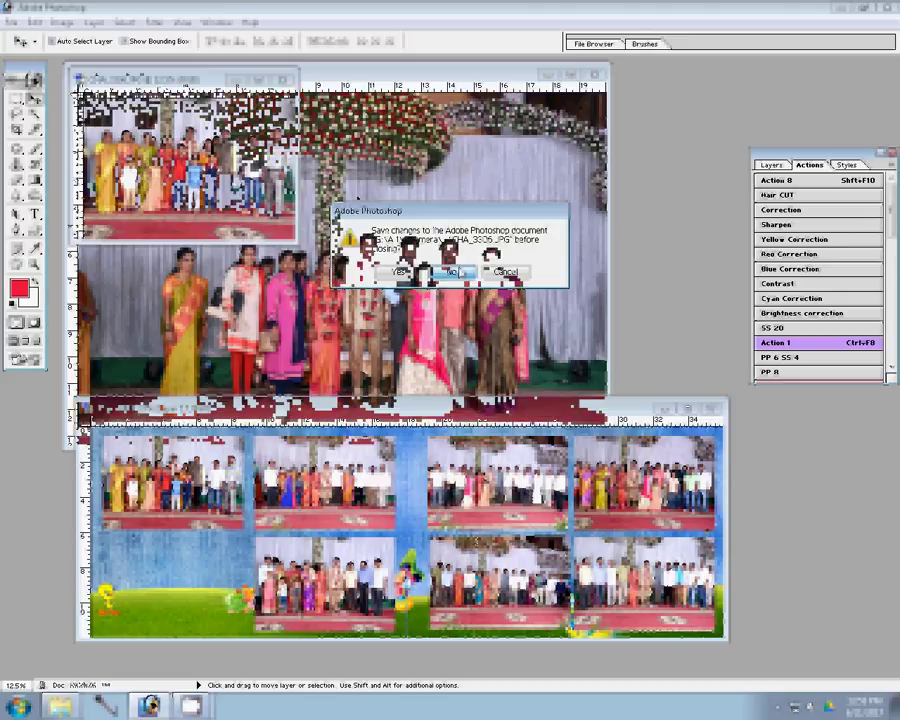
key("Return")
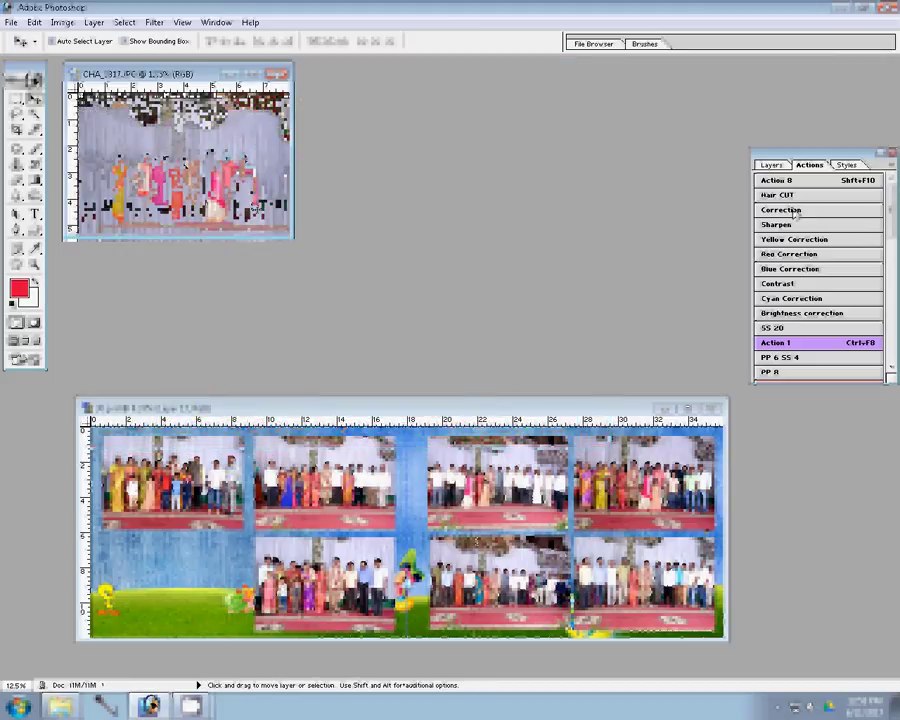
Move the CHA_3317 photo into the lower-left slot and close its source window
left_click_drag(233, 558, 183, 570)
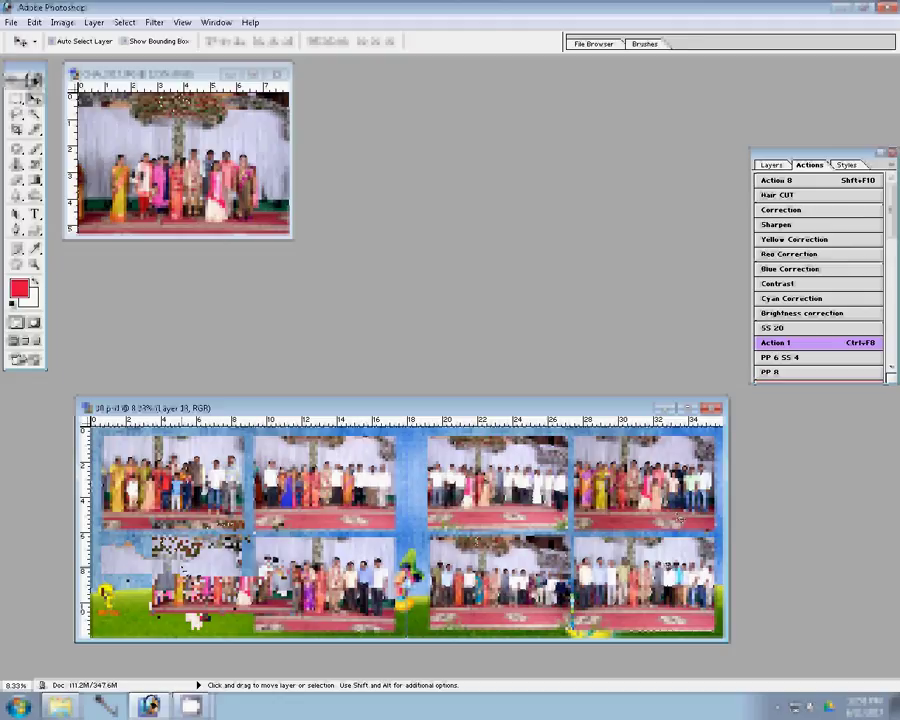
left_click(278, 77)
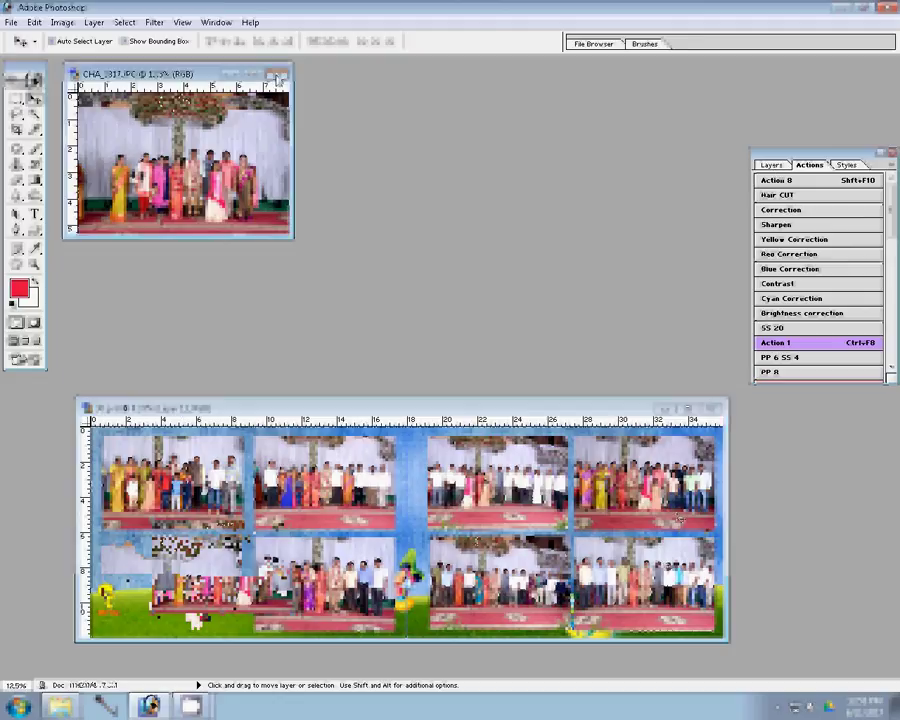
left_click(280, 75)
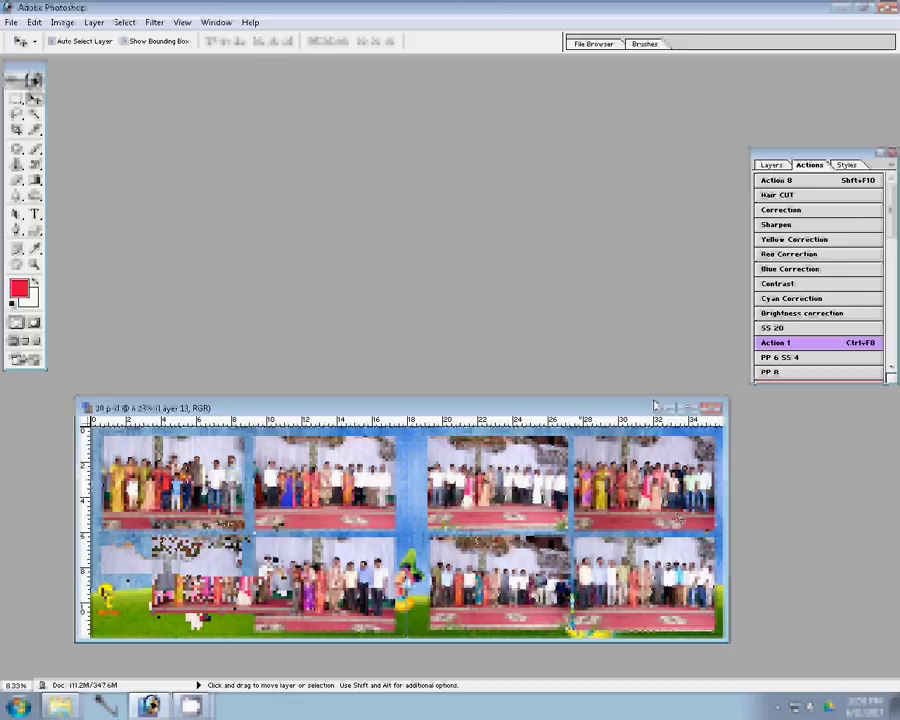
Add a Stroke effect to Layer 13 filled with the black dotted pattern
key("F7")
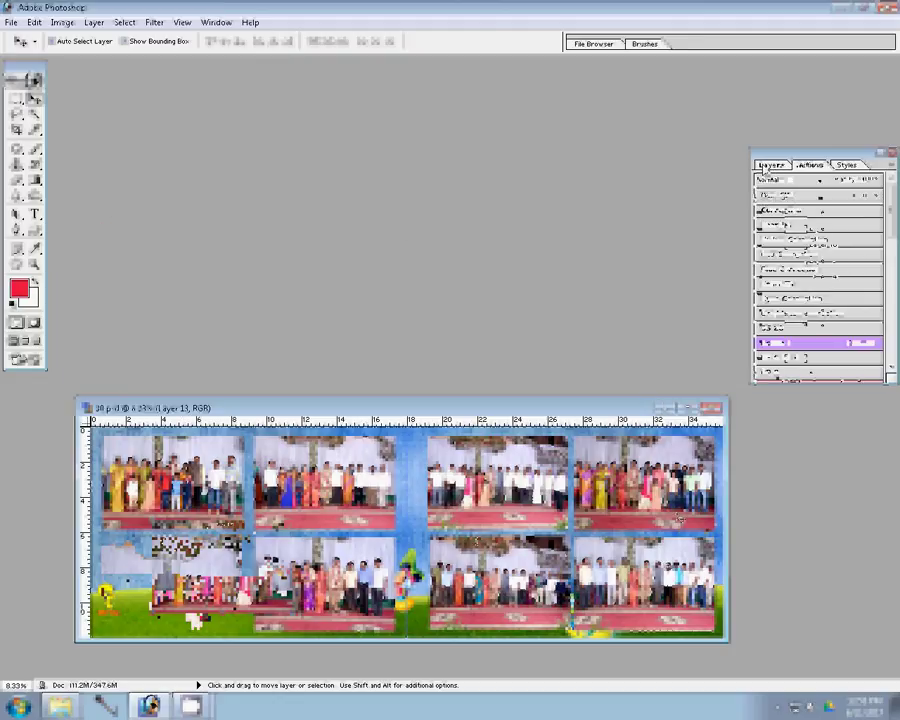
left_click(772, 381)
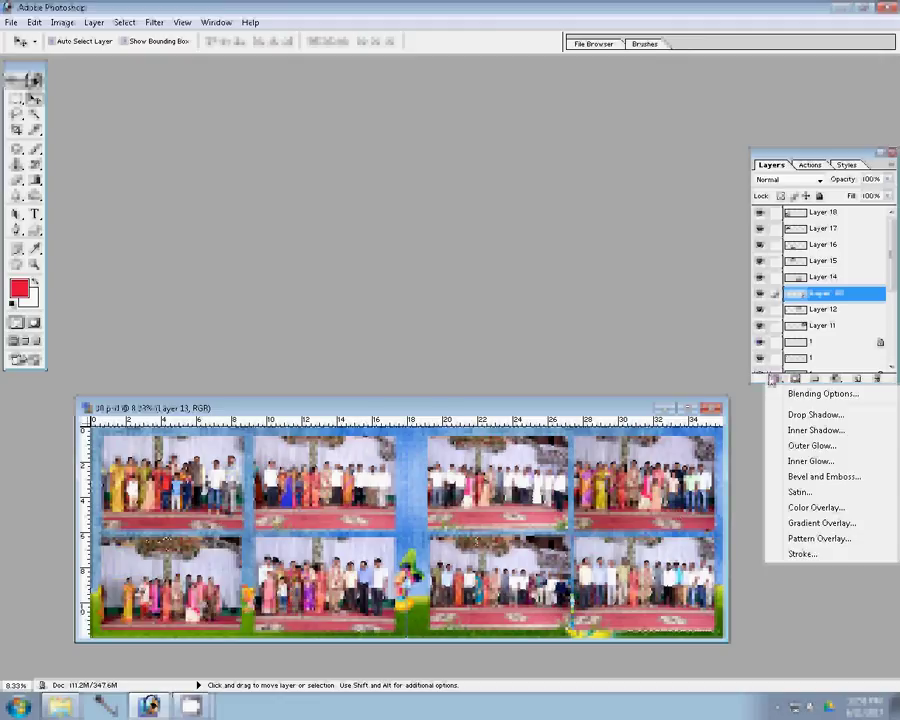
left_click(802, 555)
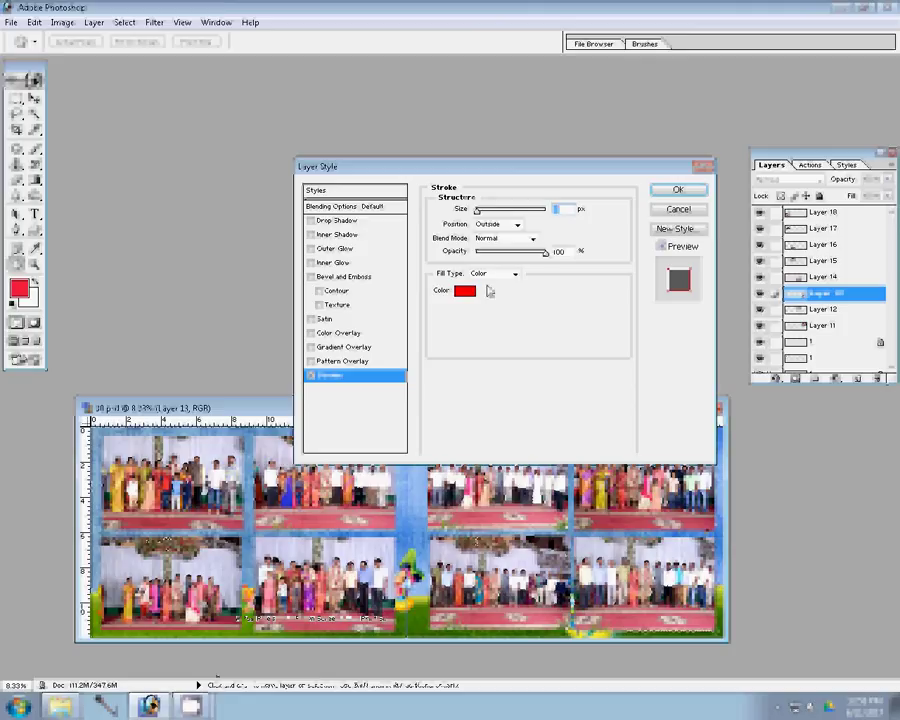
left_click(493, 273)
left_click(480, 300)
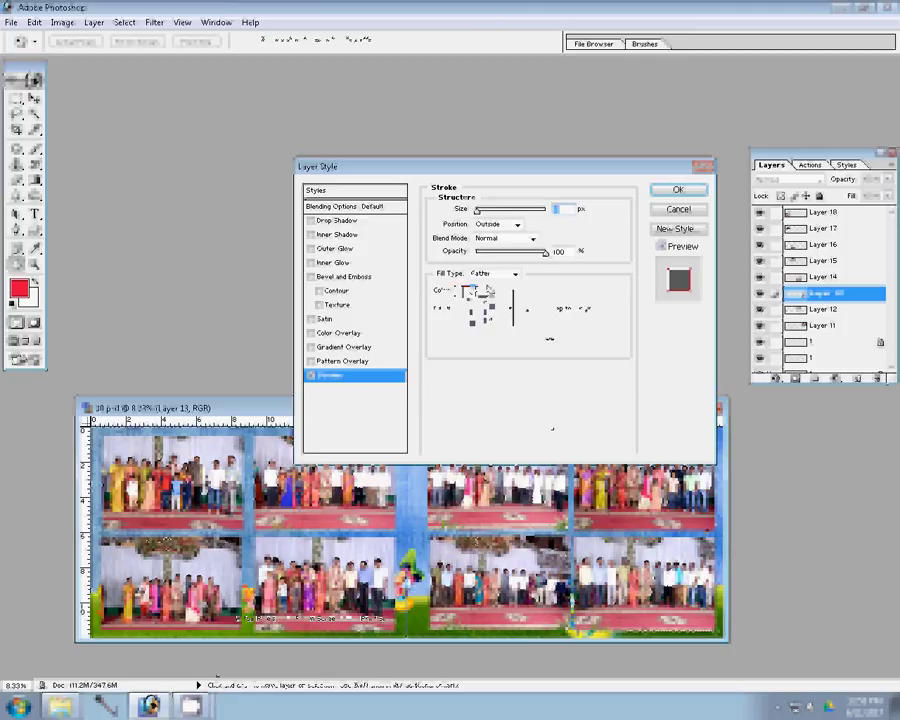
left_click(509, 308)
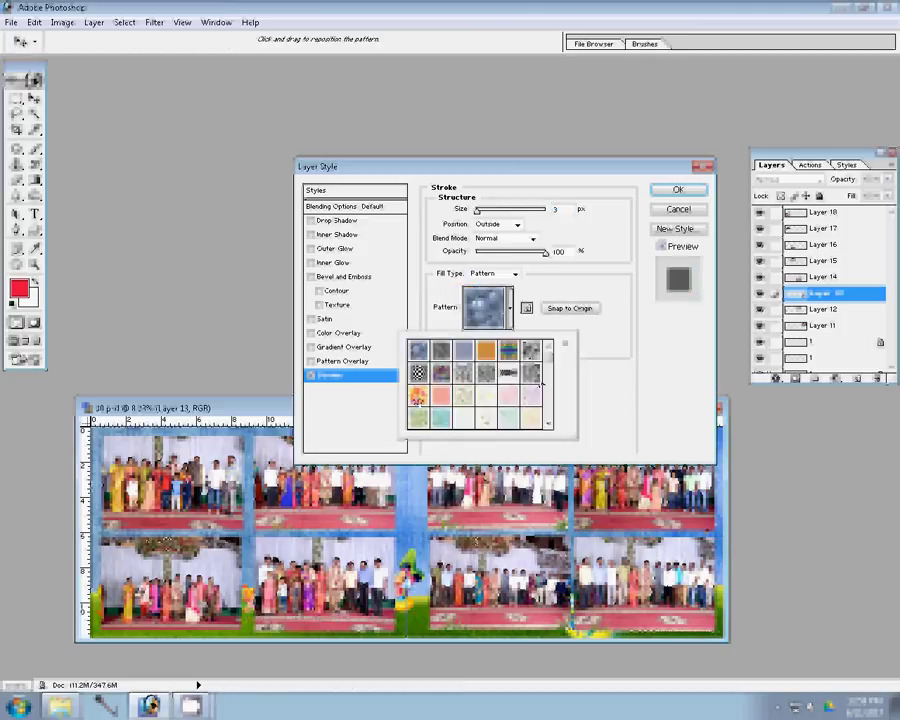
left_click_drag(548, 350, 548, 365)
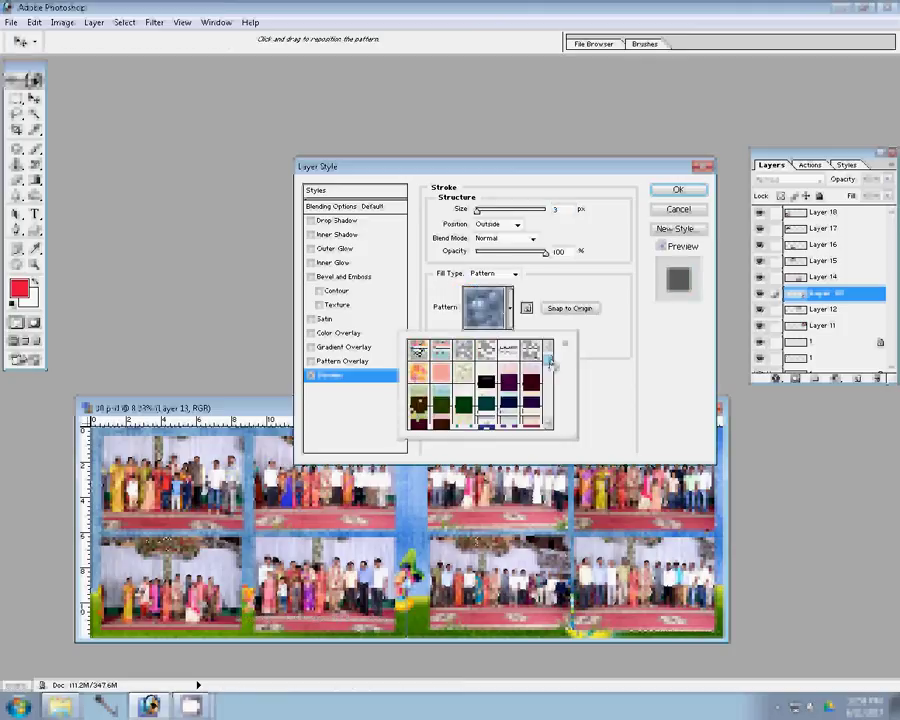
left_click(485, 383)
left_click(485, 383)
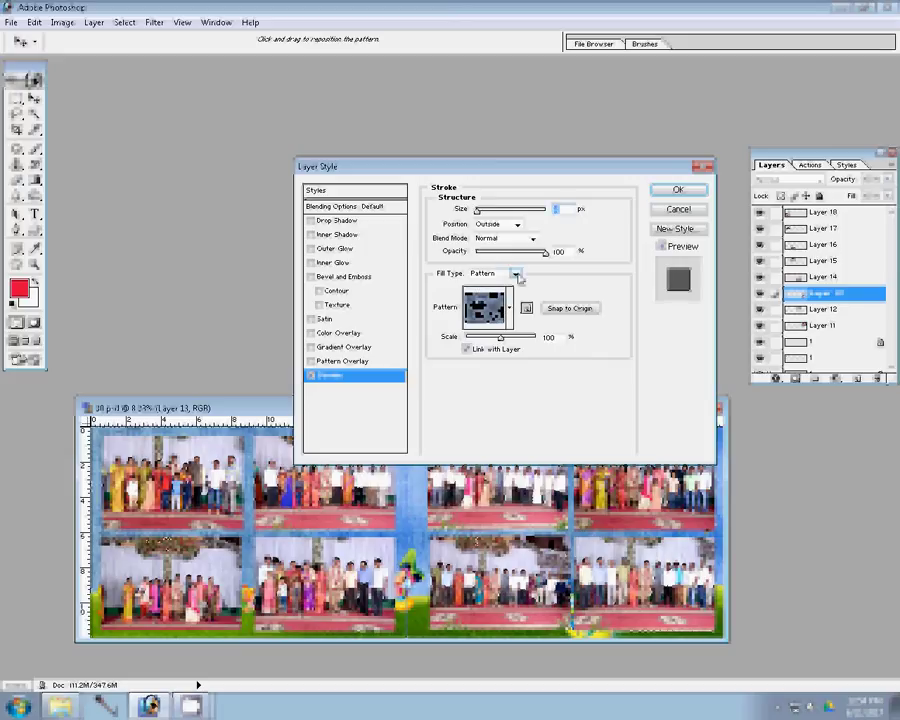
Set the stroke size to 22 px with maximum pattern scale and apply it
type("22")
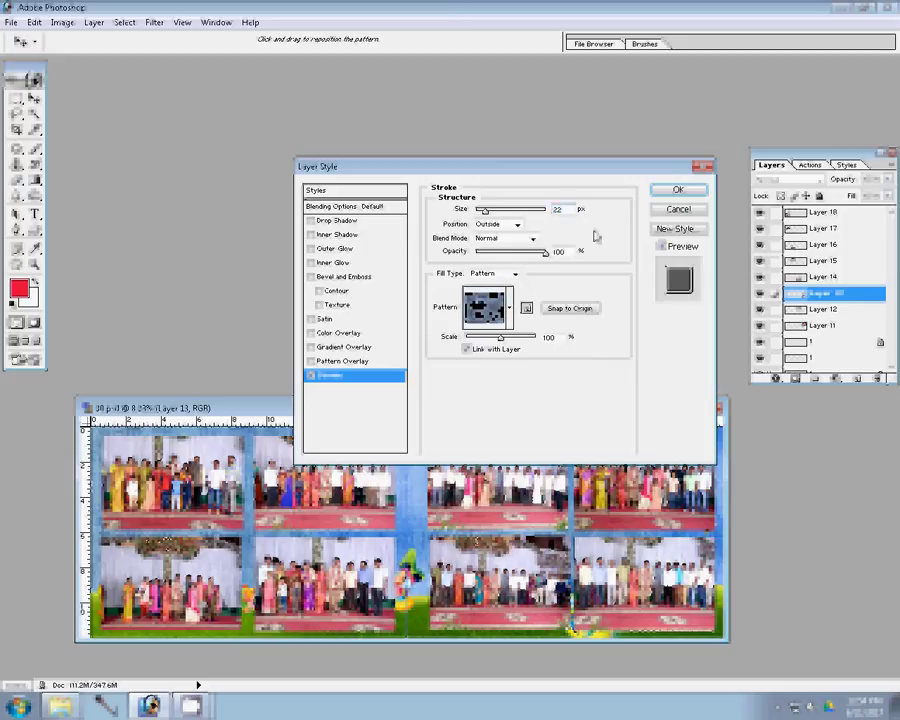
left_click_drag(500, 337, 544, 347)
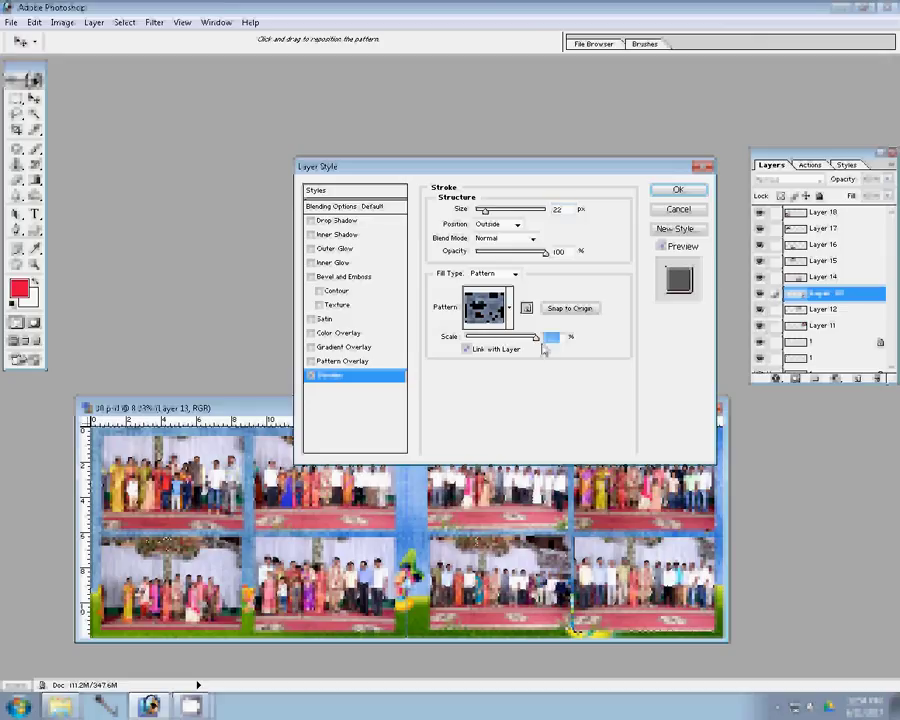
left_click(677, 189)
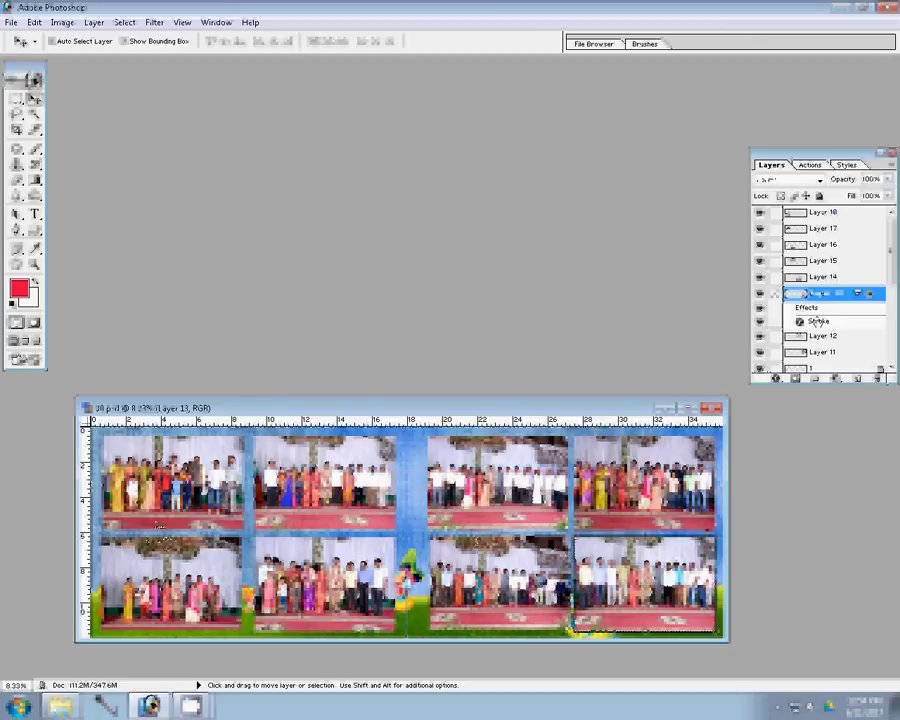
Merge Layers 14–18 down into Layer 13 using Ctrl+E
left_click(156, 524, "ctrl")
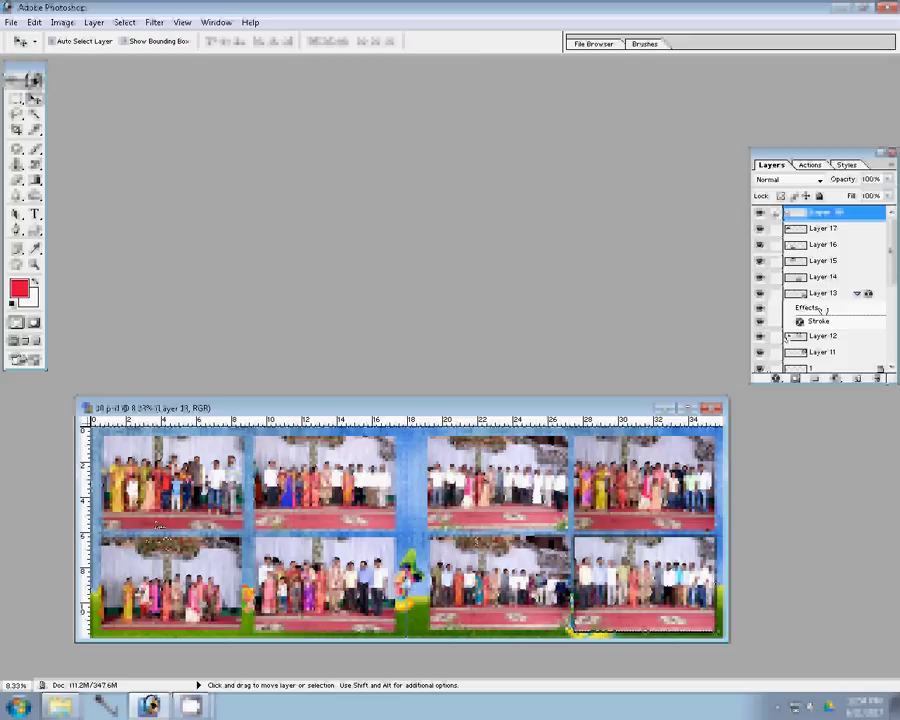
mouse_move(806, 307)
left_mouse_down()
mouse_move(810, 285)
mouse_move(800, 276)
left_mouse_up()
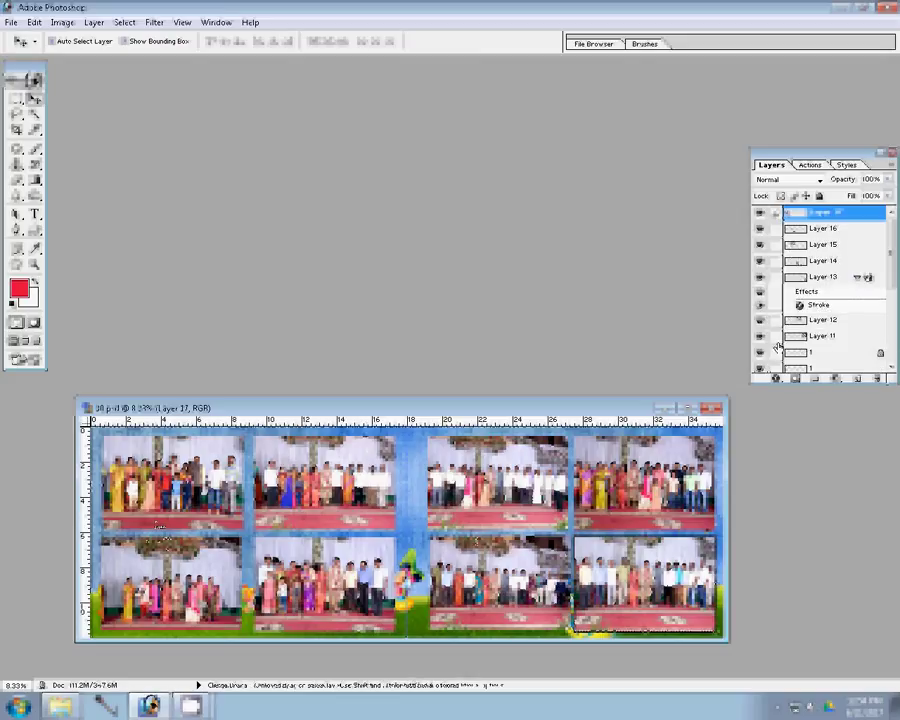
key("ctrl+e")
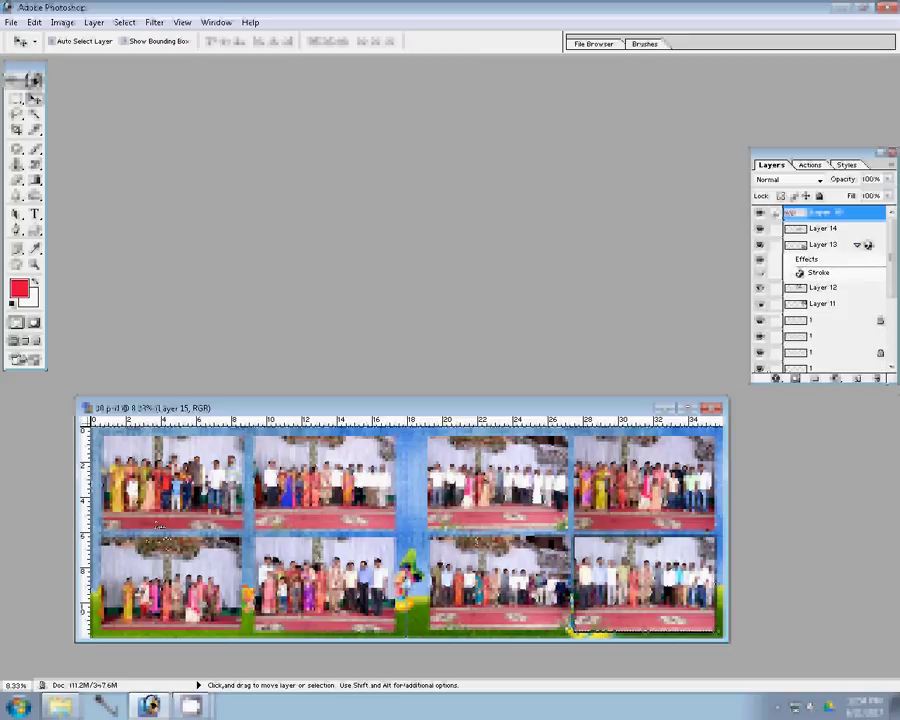
key("ctrl+e")
key("ctrl+e")
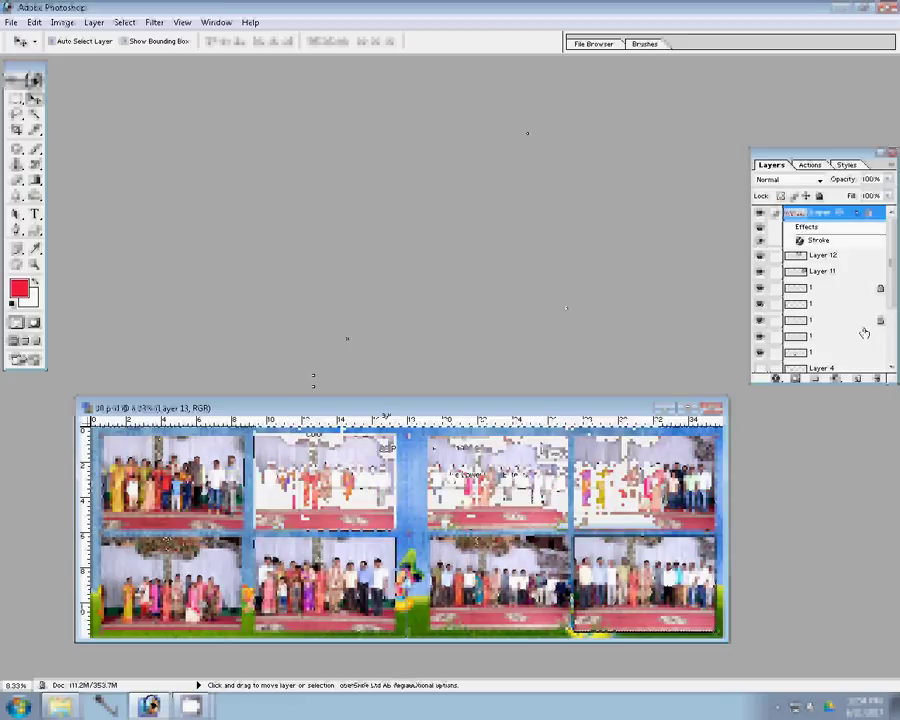
Save As the album spread as Photoshop file '28' in the G:\00 folder
key("ctrl+shift+s")
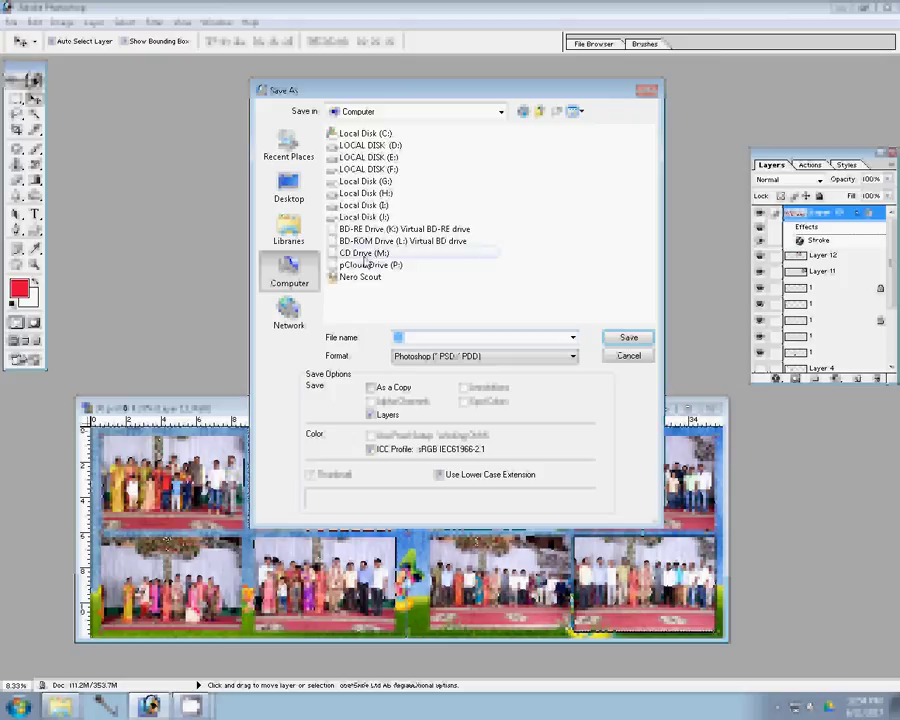
type("30")
left_click(365, 181)
key("Return")
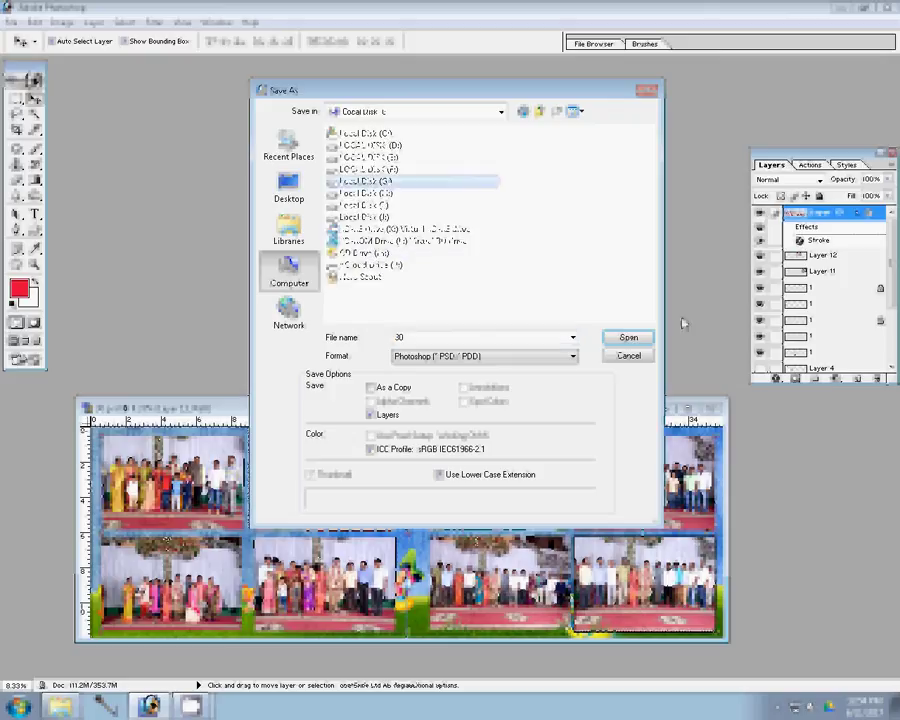
left_click(341, 158)
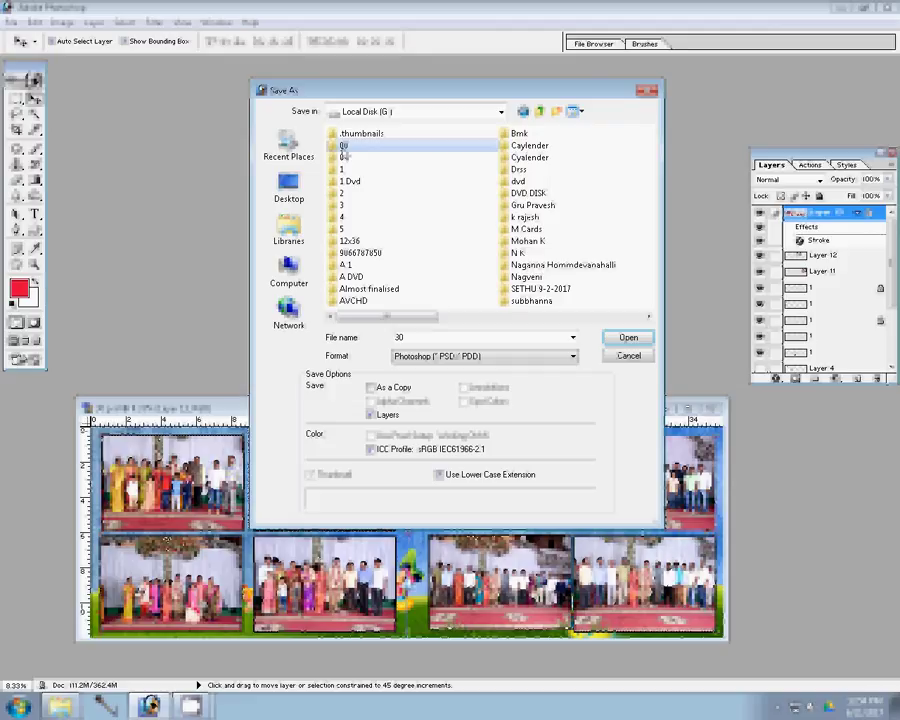
left_click(628, 340)
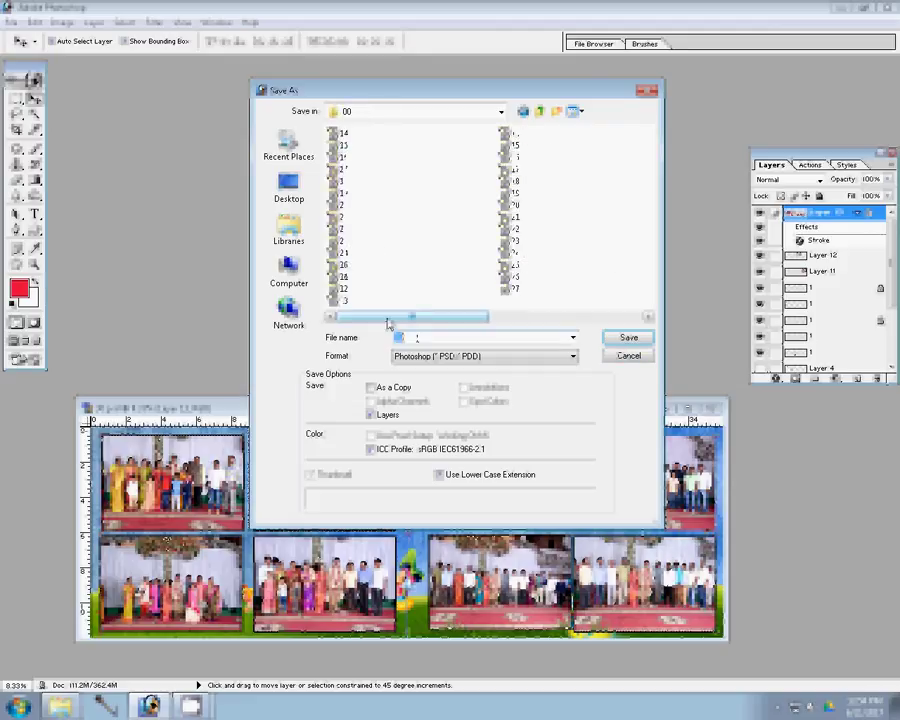
left_click_drag(412, 316, 454, 318)
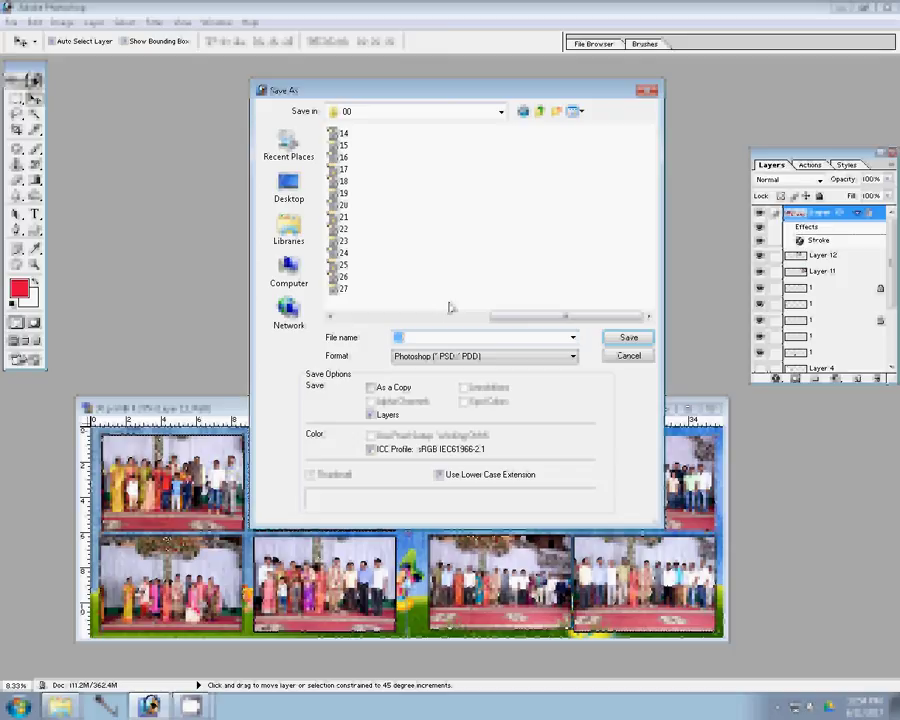
type("2")
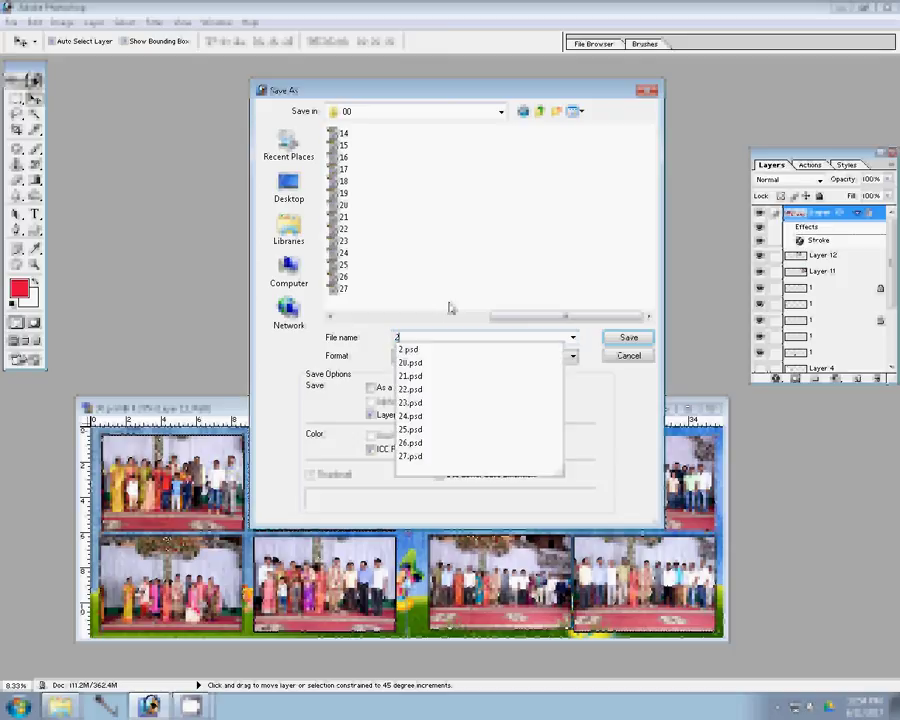
type("8")
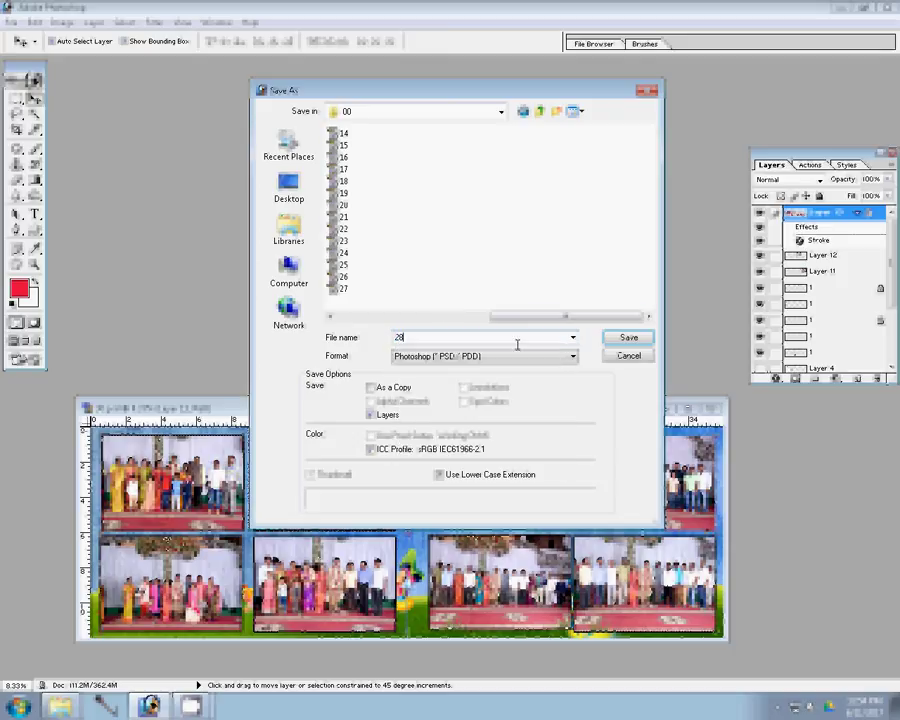
left_click(616, 342)
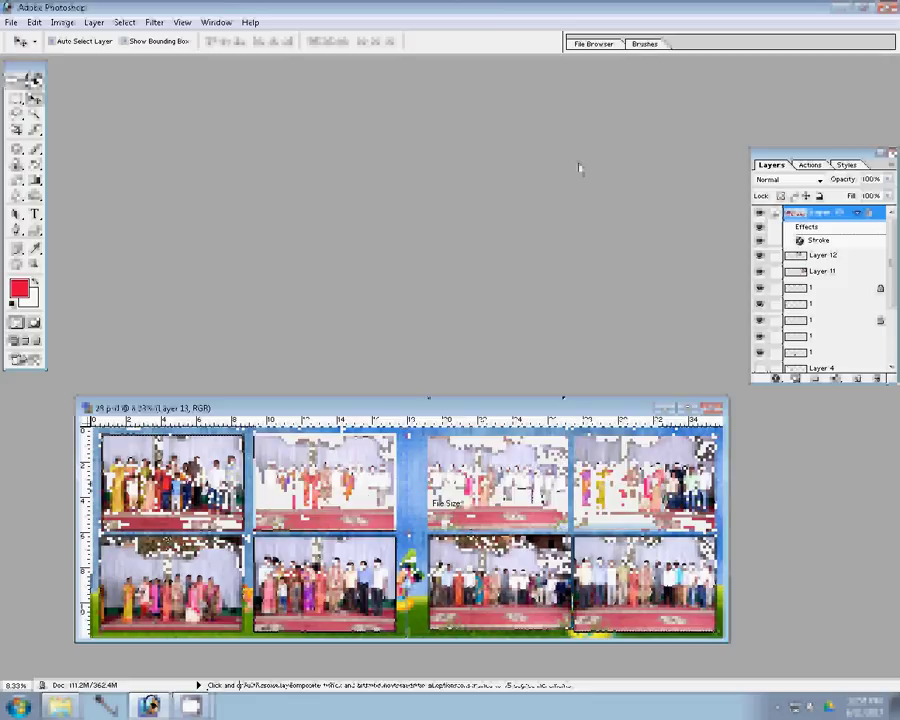
Open the saved album file '28' from the G:\00 folder
left_click(545, 266)
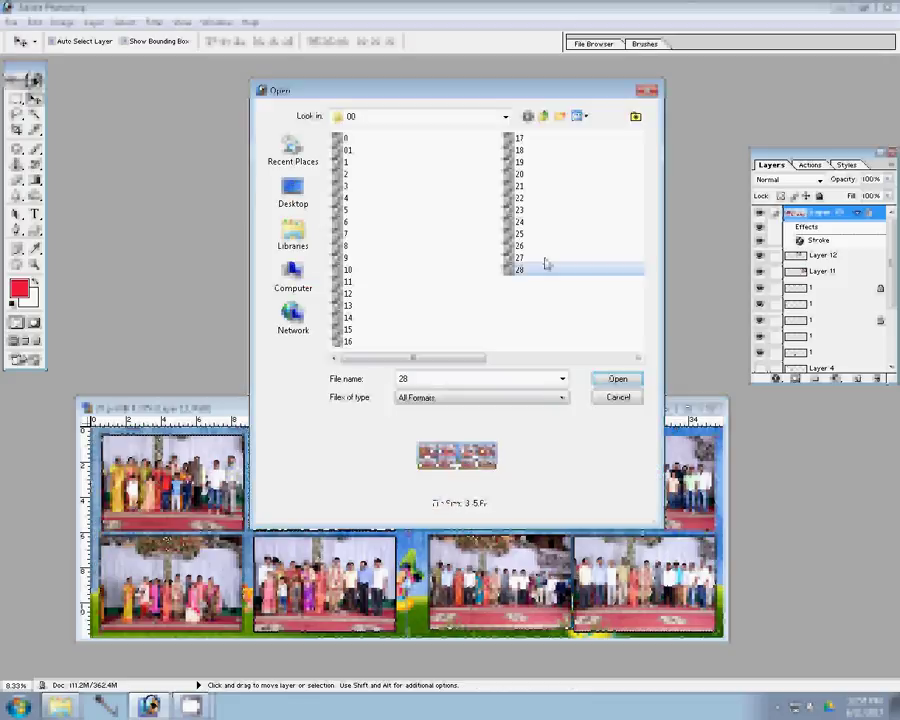
double_click(545, 266)
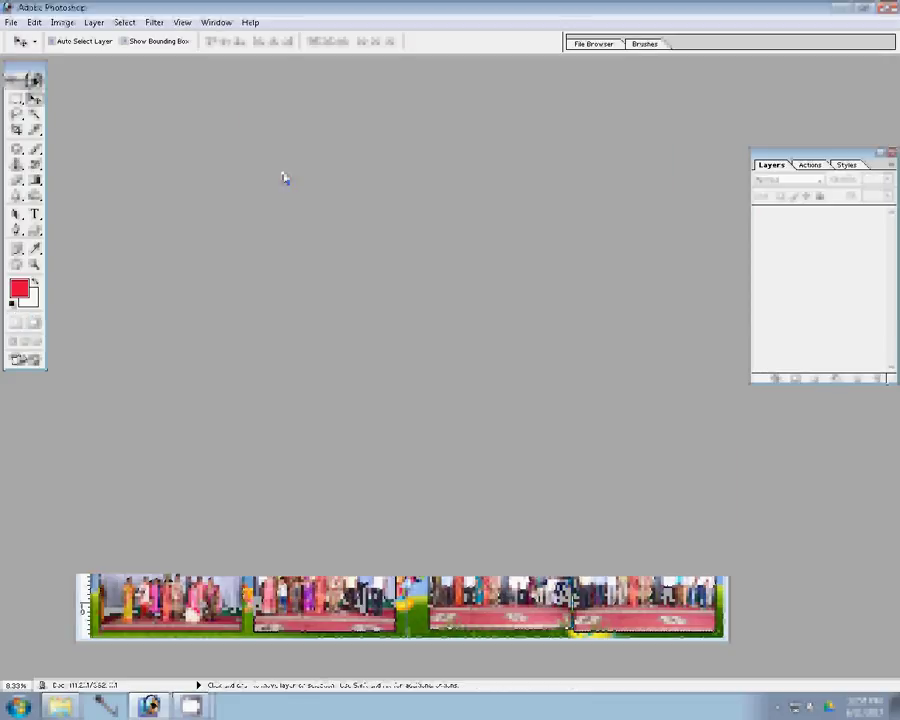